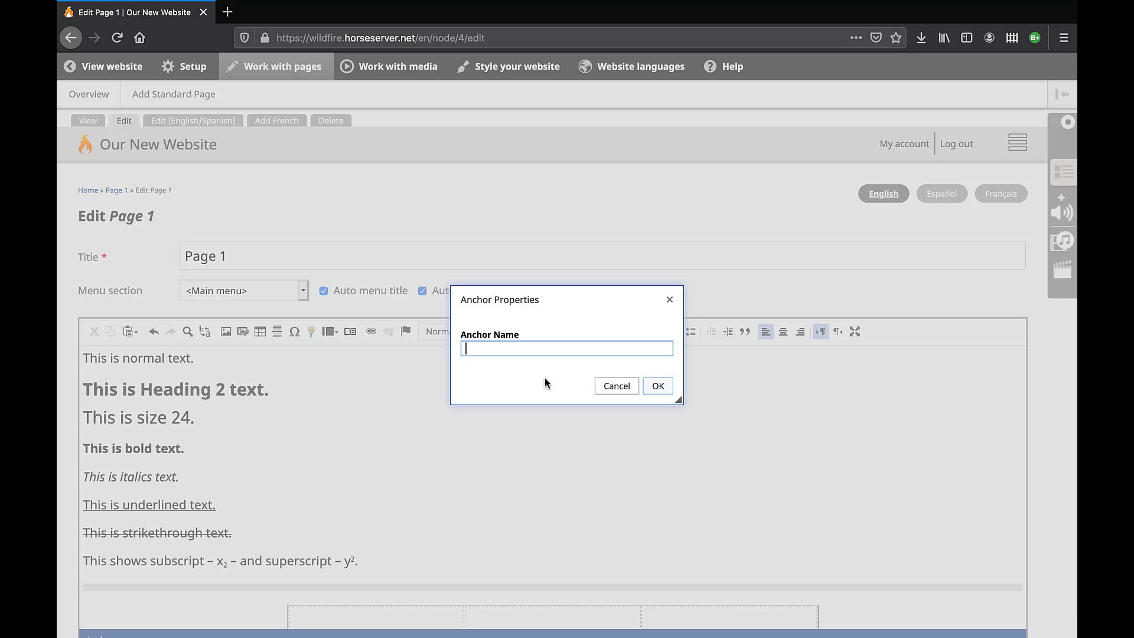
# Name the anchor 'Top of Page' and confirm it.
pyautogui.write('Top of Page')
pyautogui.click(656, 386)
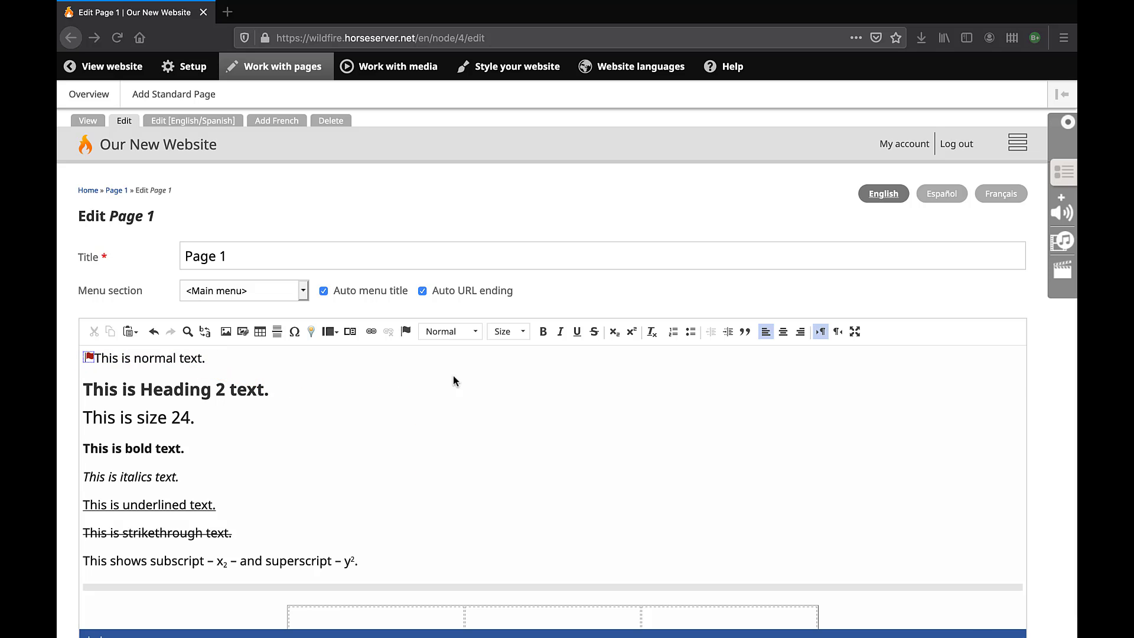
# Select 'Page 5' in the sentence 'This is an internal page link to Page 5.'.
pyautogui.scroll(-4, 454, 380)
pyautogui.scroll(-15, 453, 381)
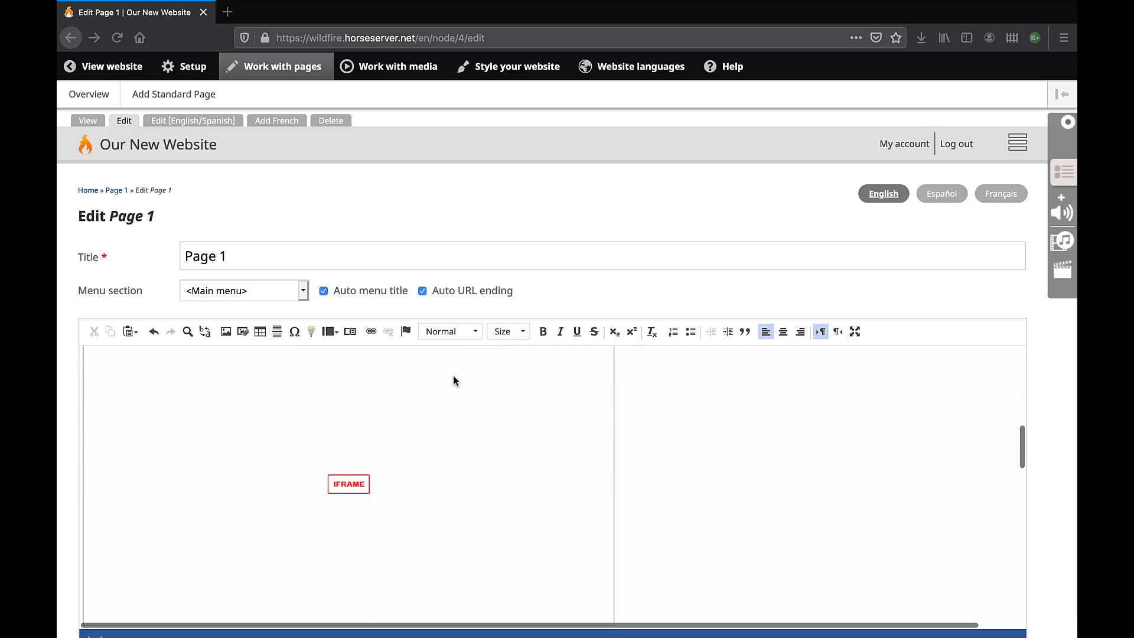
pyautogui.scroll(-15, 455, 381)
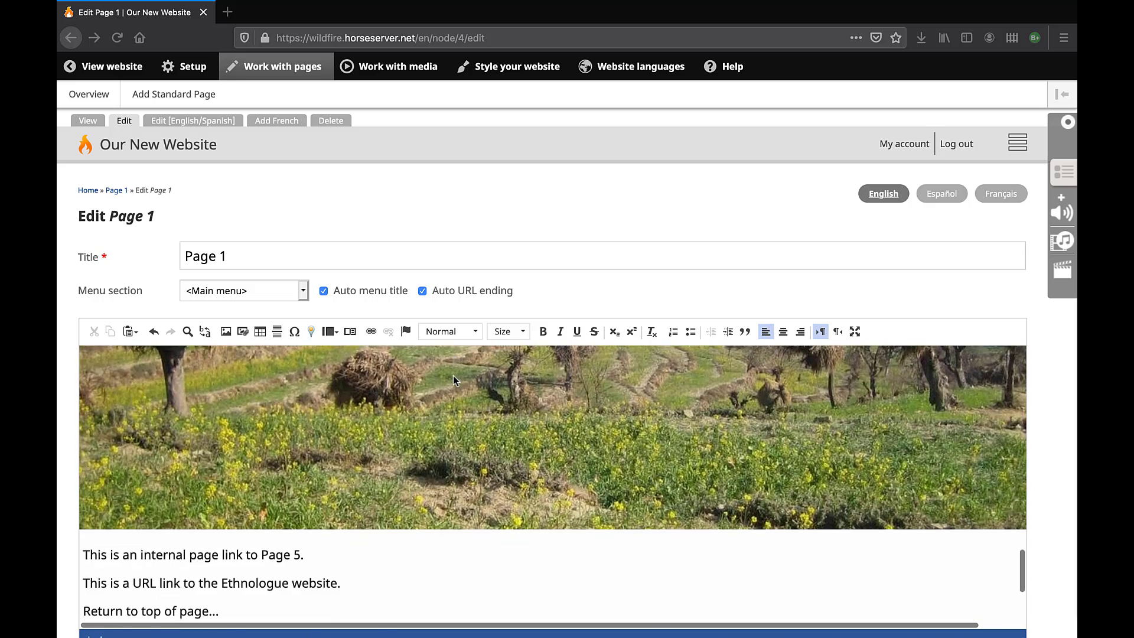
pyautogui.scroll(-1, 455, 380)
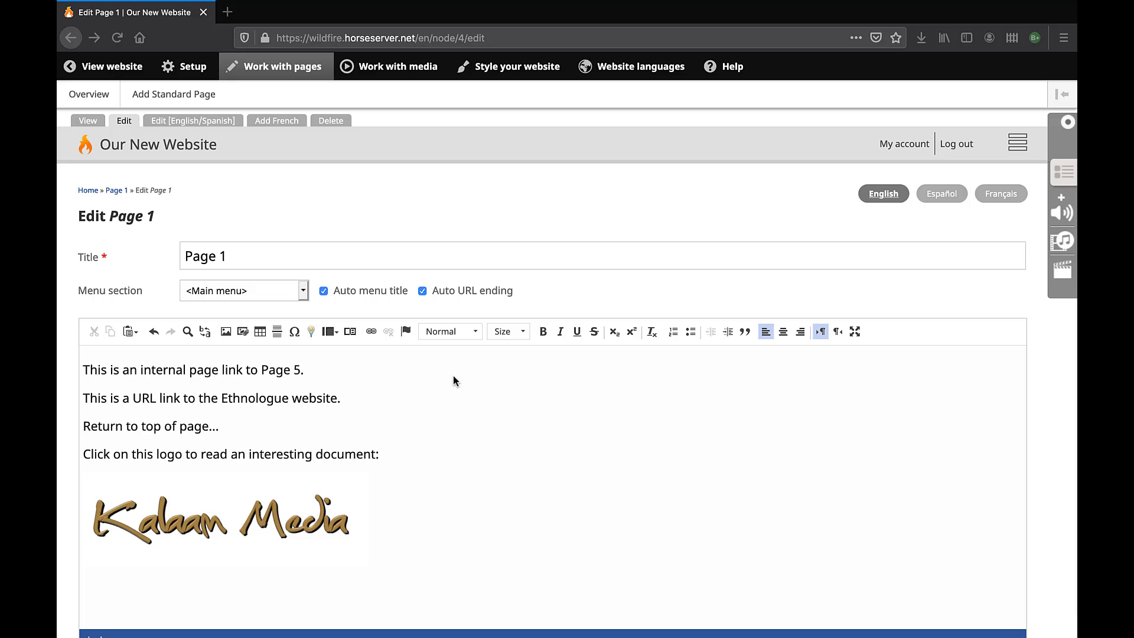
pyautogui.click(261, 368)
pyautogui.moveTo(261, 369); pyautogui.dragTo(301, 369)
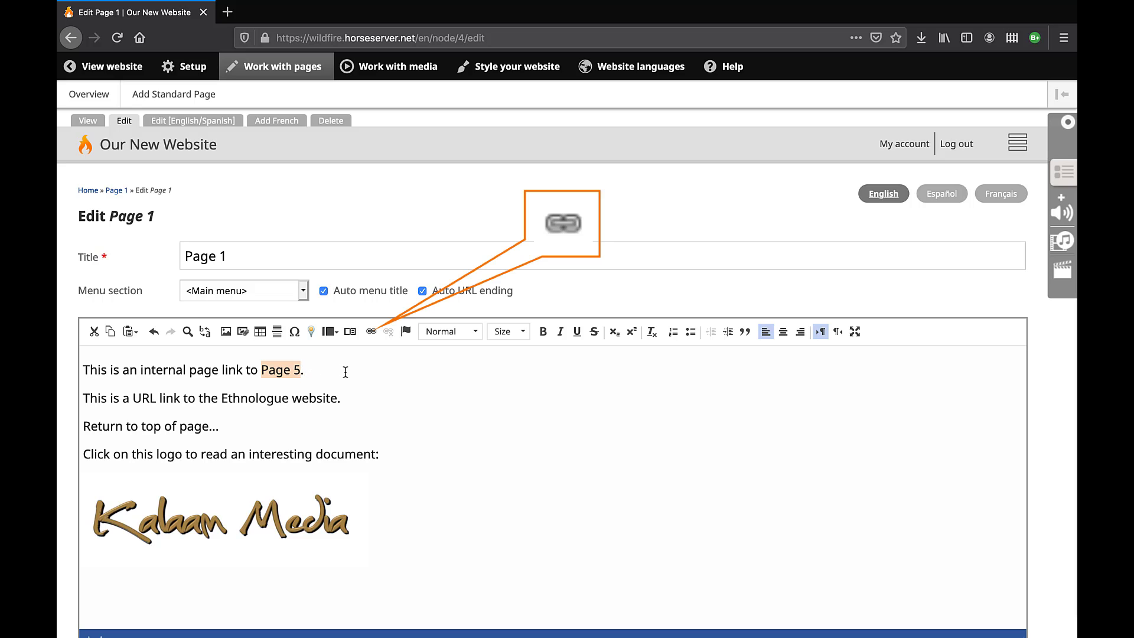
# Open the Link dialog for 'Page 5' and review the link types, keeping URL.
pyautogui.click(371, 334)
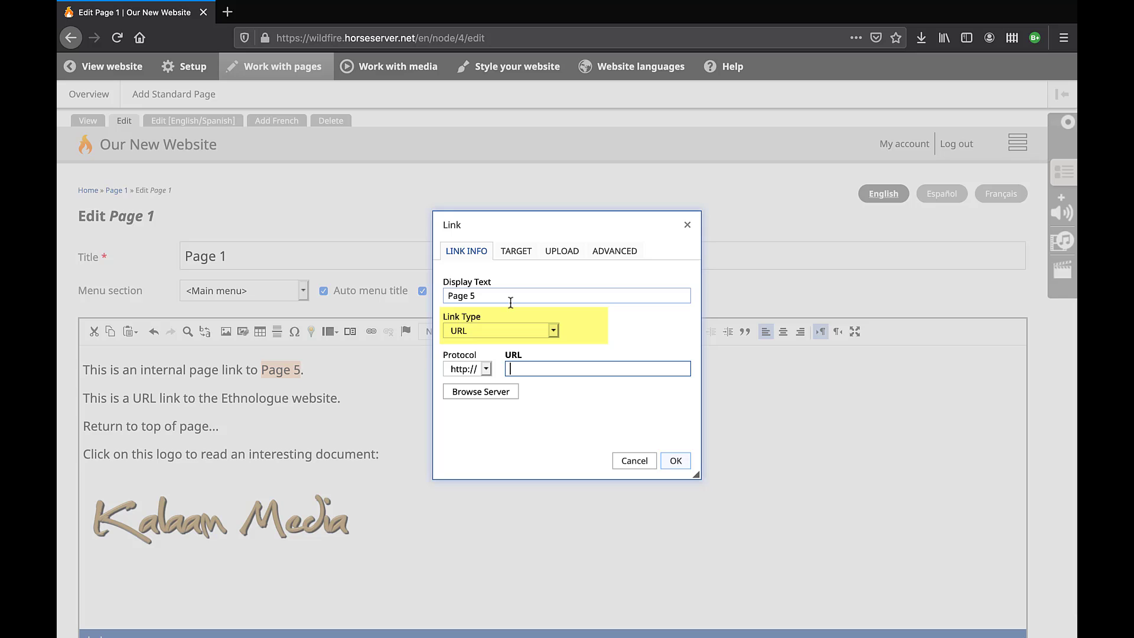
pyautogui.click(553, 331)
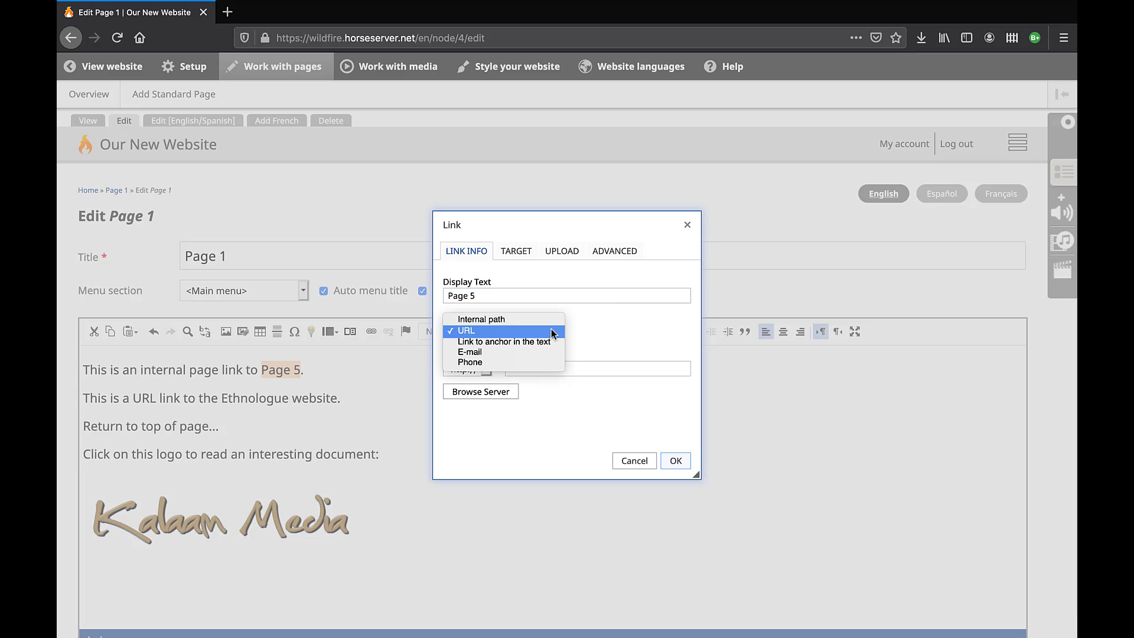
pyautogui.press('Up')
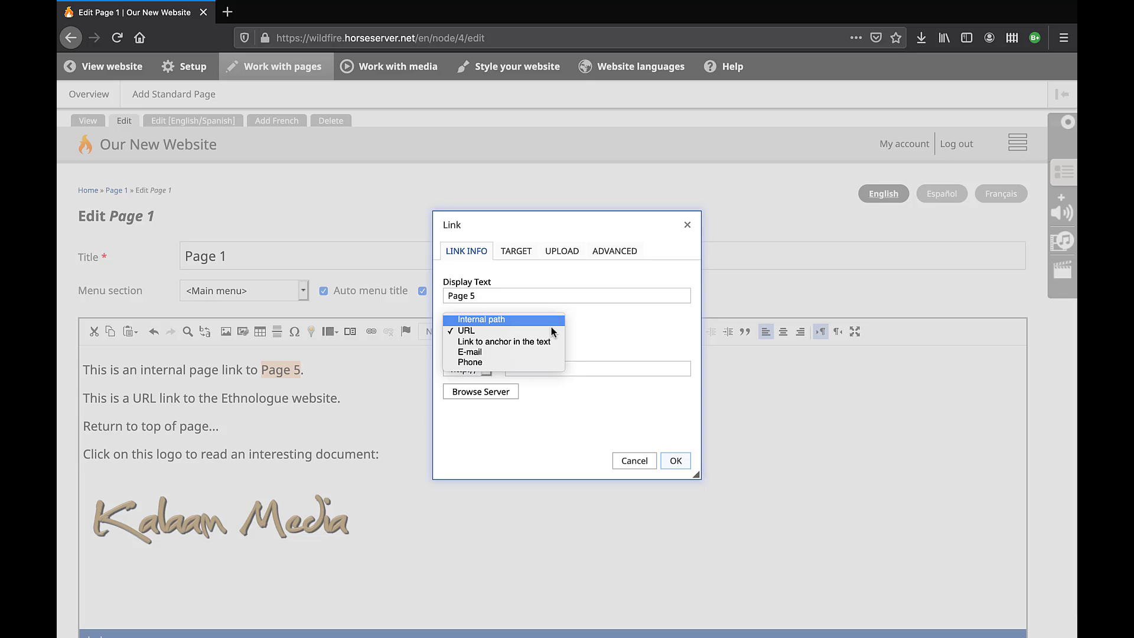
pyautogui.press('Down')
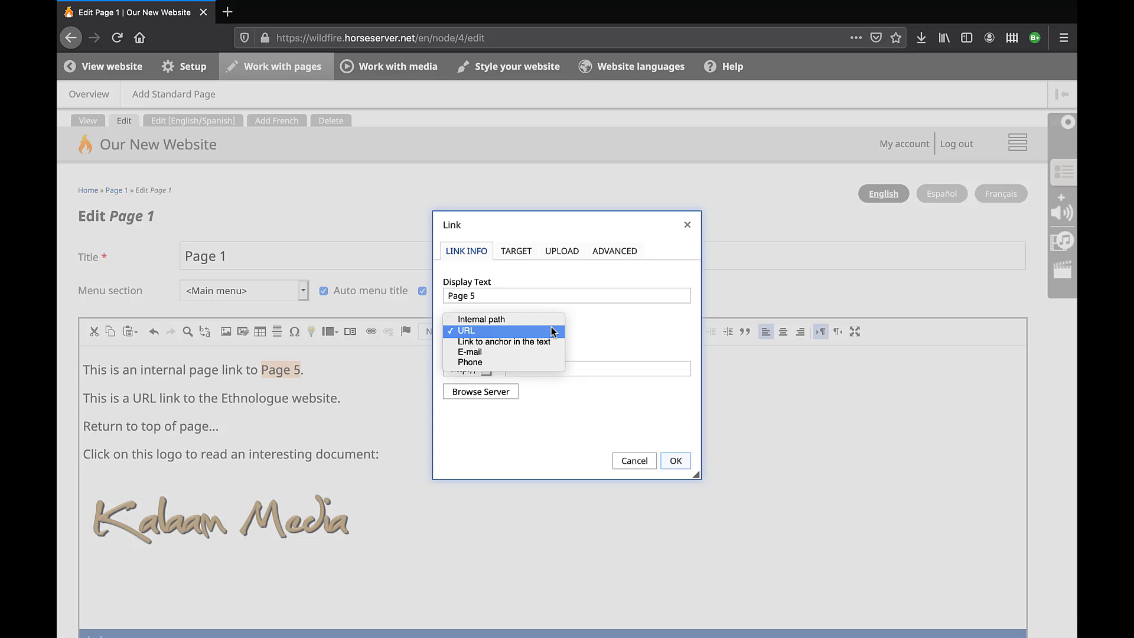
pyautogui.press('Down')
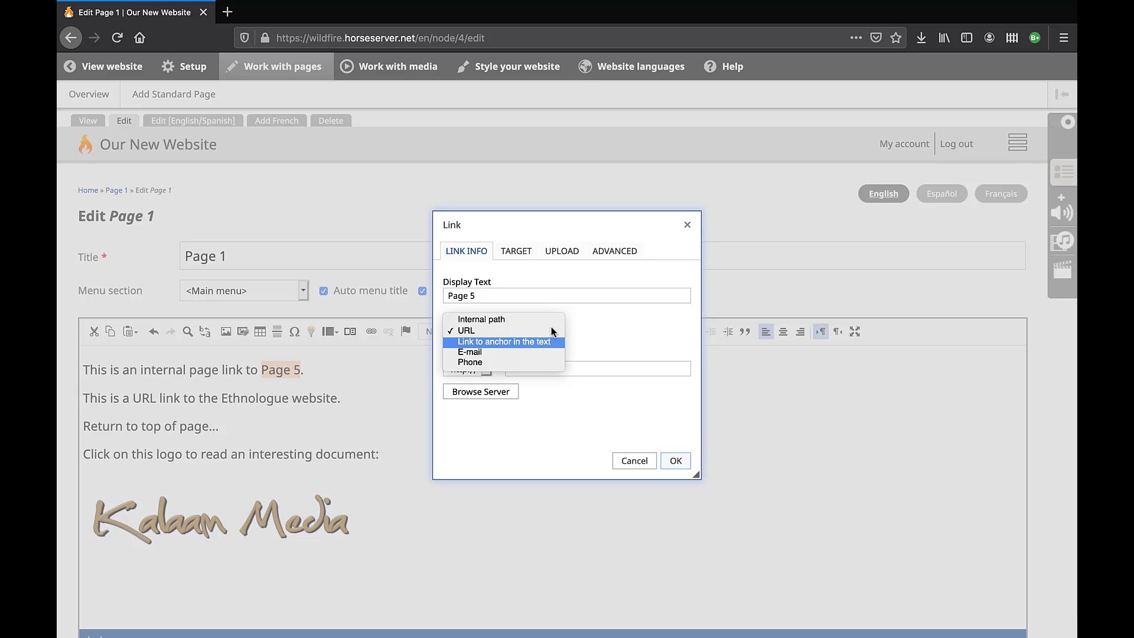
pyautogui.press('Down')
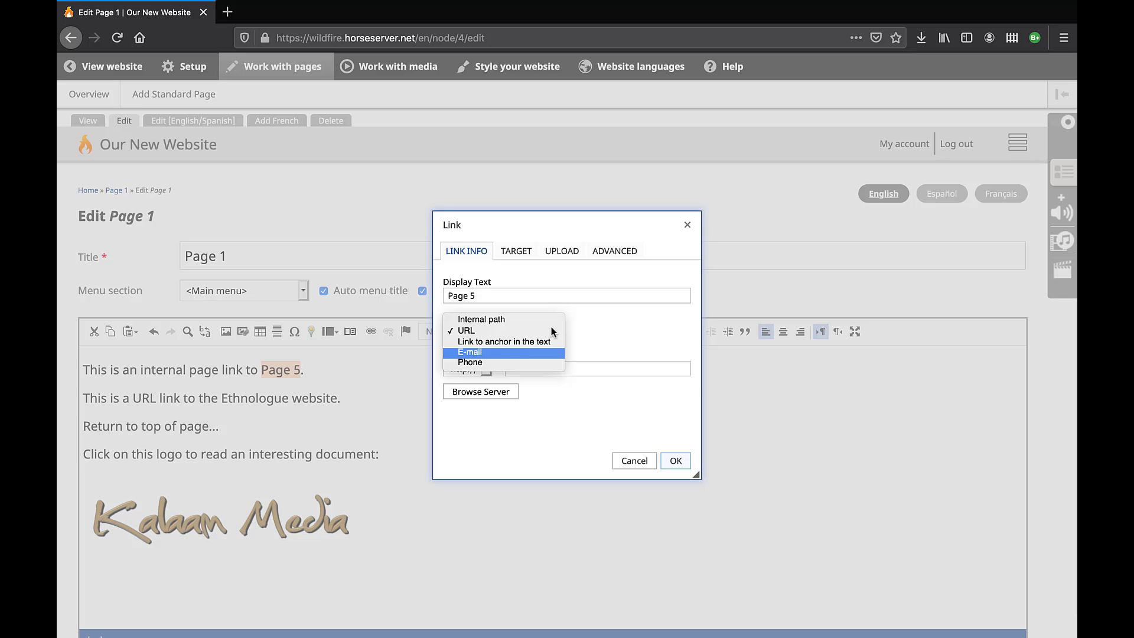
pyautogui.press('Up')
pyautogui.press('Up')
pyautogui.press('Up')
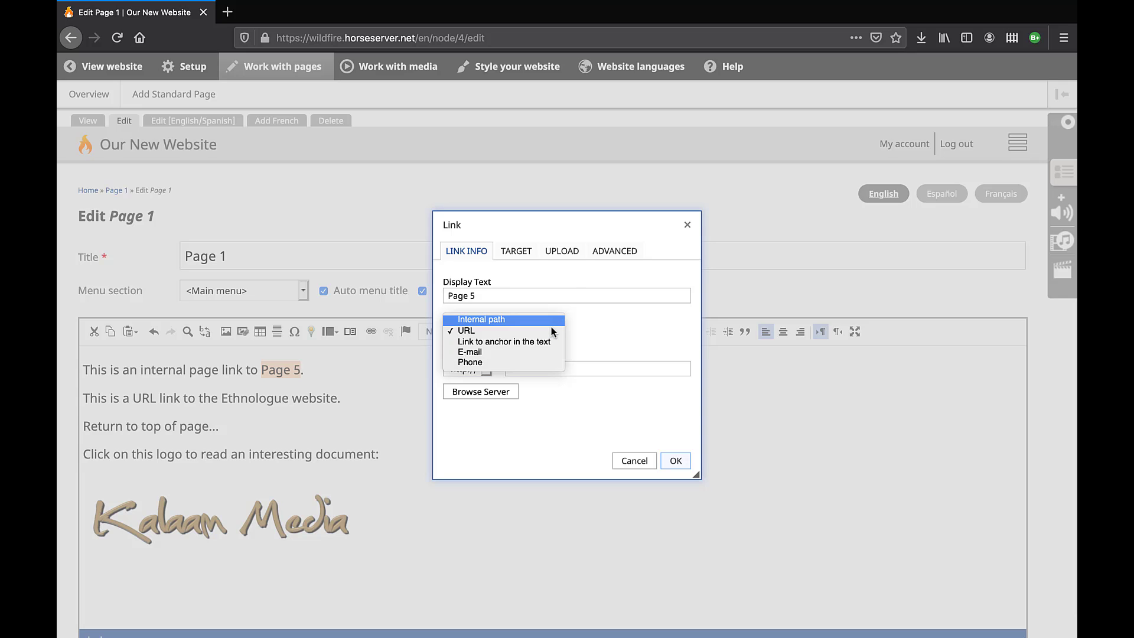
pyautogui.click(591, 325)
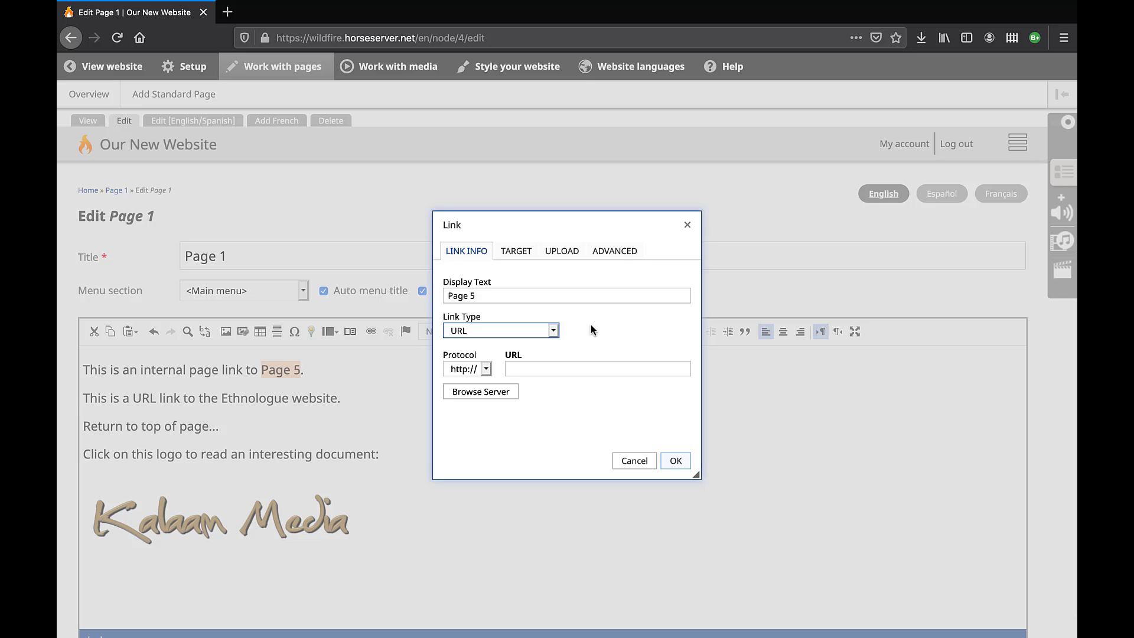
# Set link type to Internal path with target '[en] Page 5' (en/node/22).
pyautogui.click(554, 329)
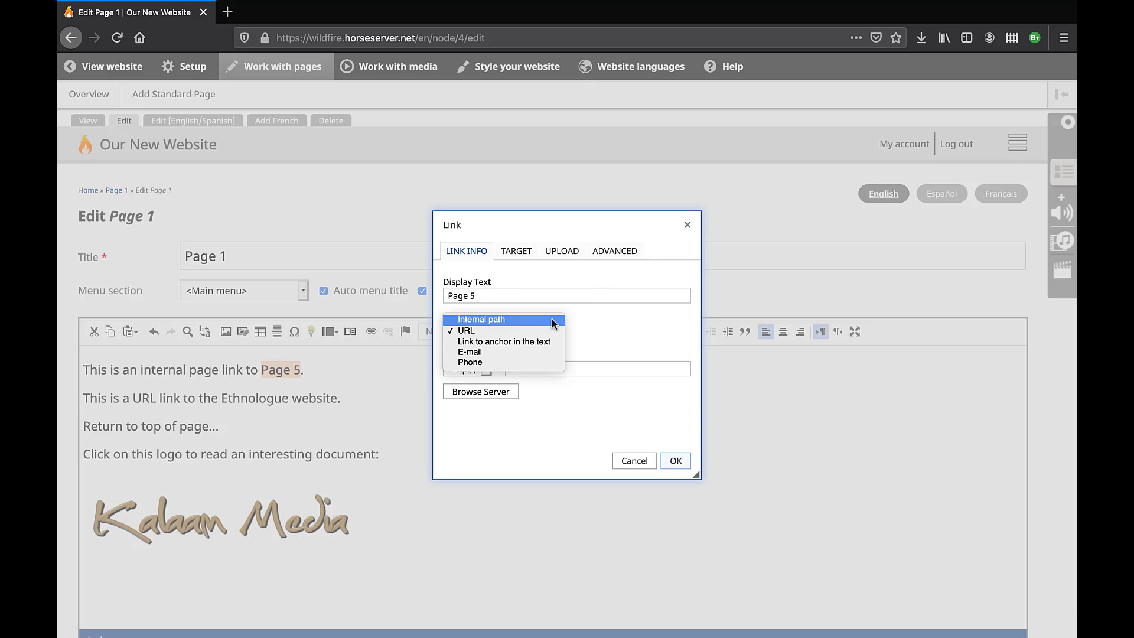
pyautogui.click(554, 322)
pyautogui.click(564, 372)
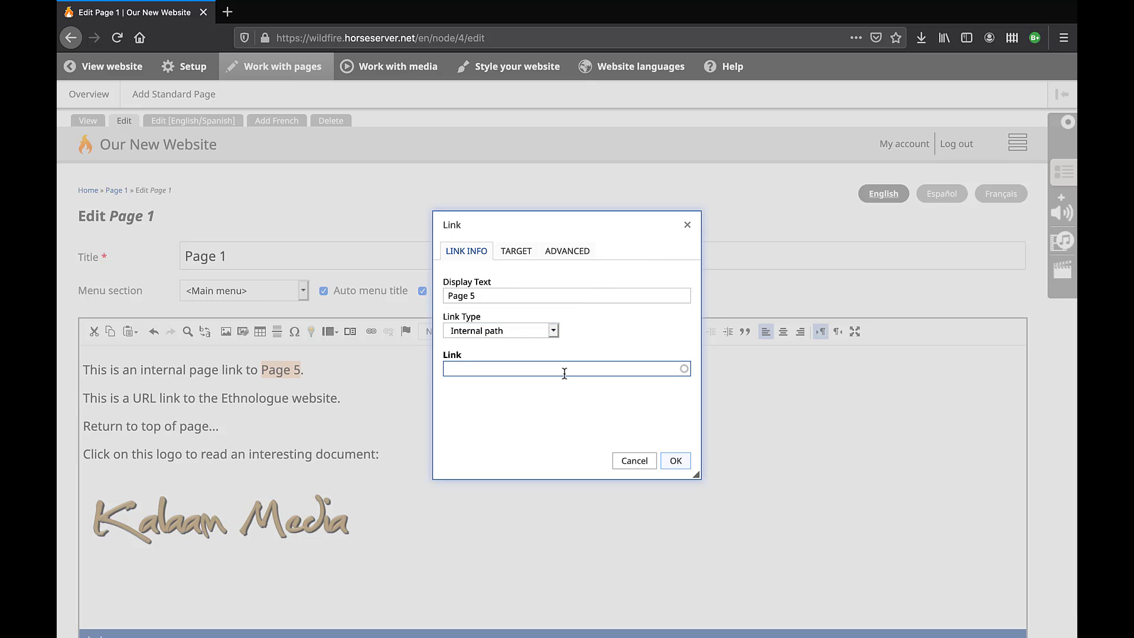
pyautogui.write('Page')
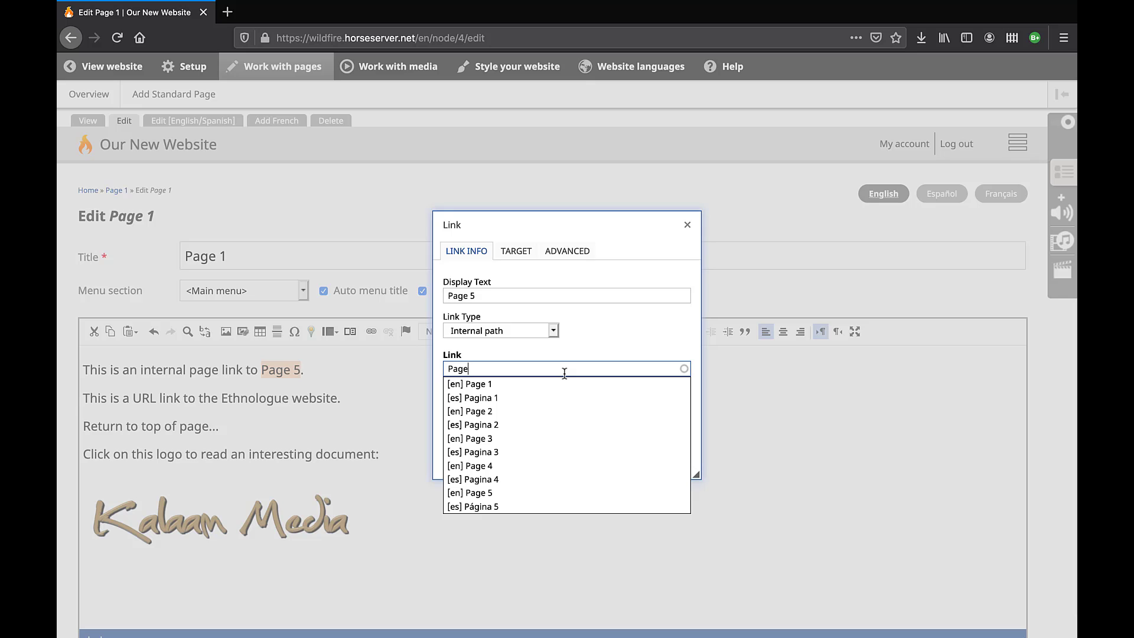
pyautogui.press('Down')
pyautogui.press('Down')
pyautogui.press('Down')
pyautogui.press('Down')
pyautogui.press('Down')
pyautogui.press('Down')
pyautogui.press('Down')
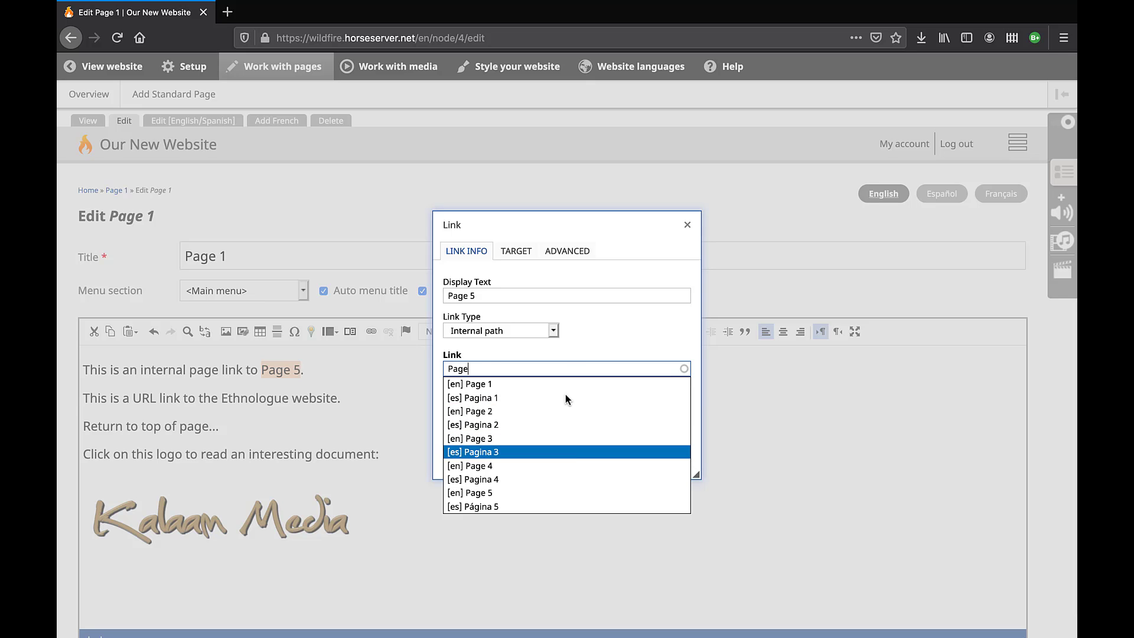
pyautogui.click(572, 492)
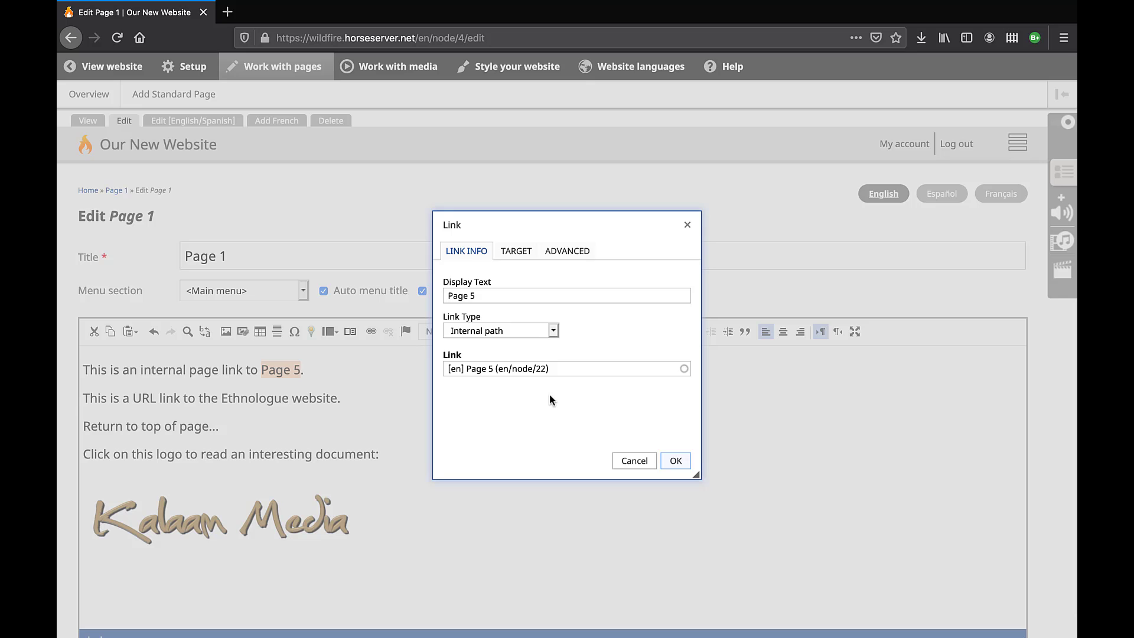
# Switch the link to URL with the address ethnologue.com.
pyautogui.click(553, 331)
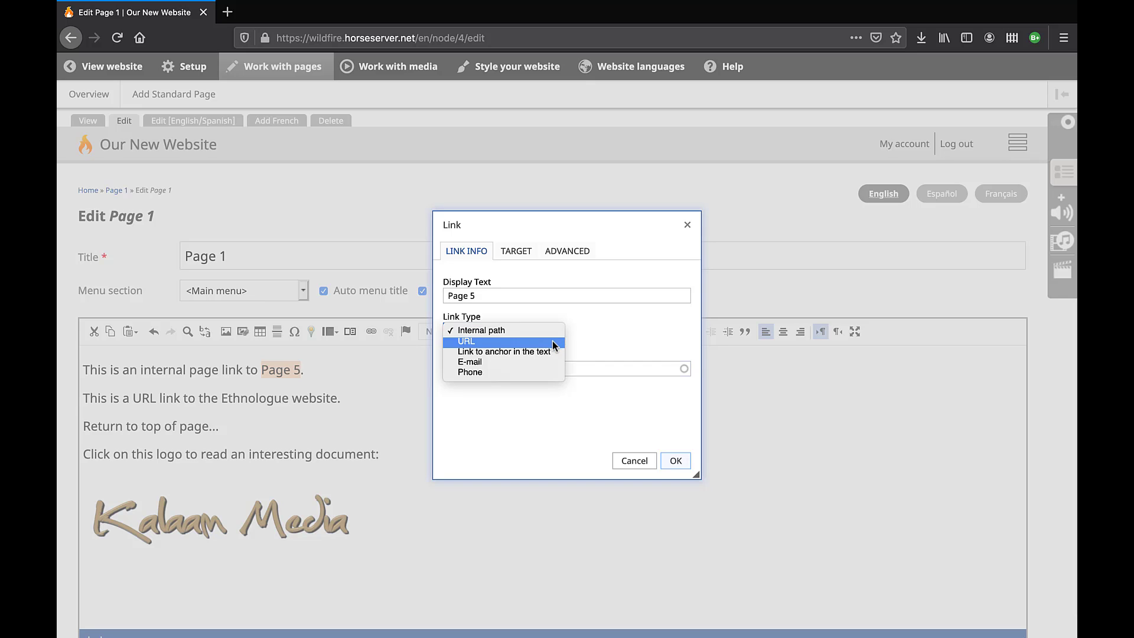
pyautogui.click(553, 341)
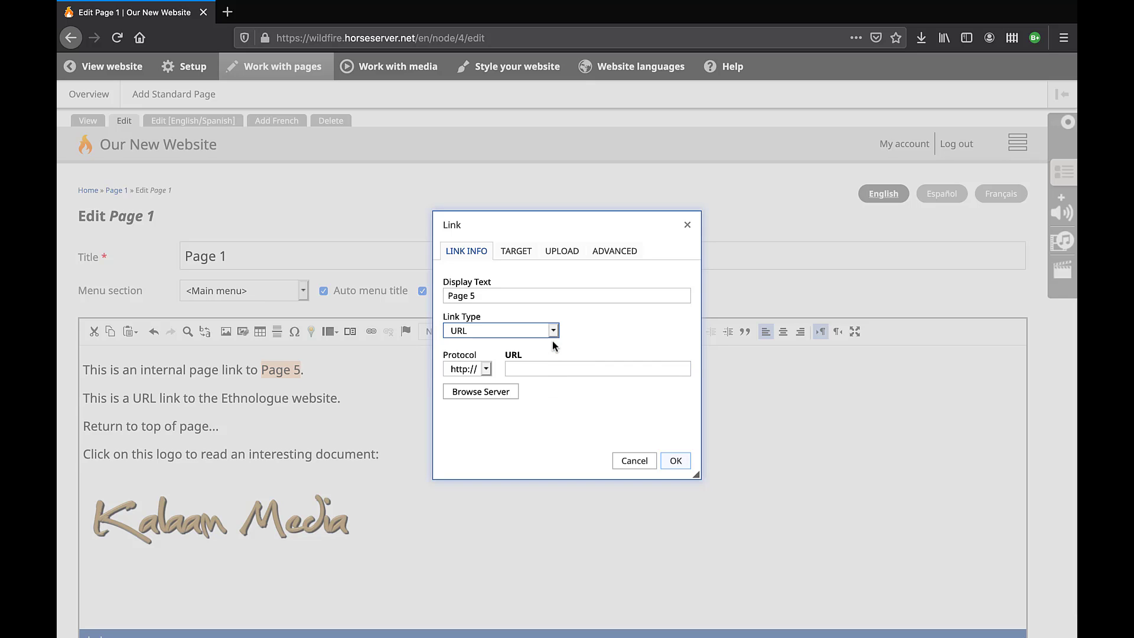
pyautogui.click(567, 370)
pyautogui.write('e')
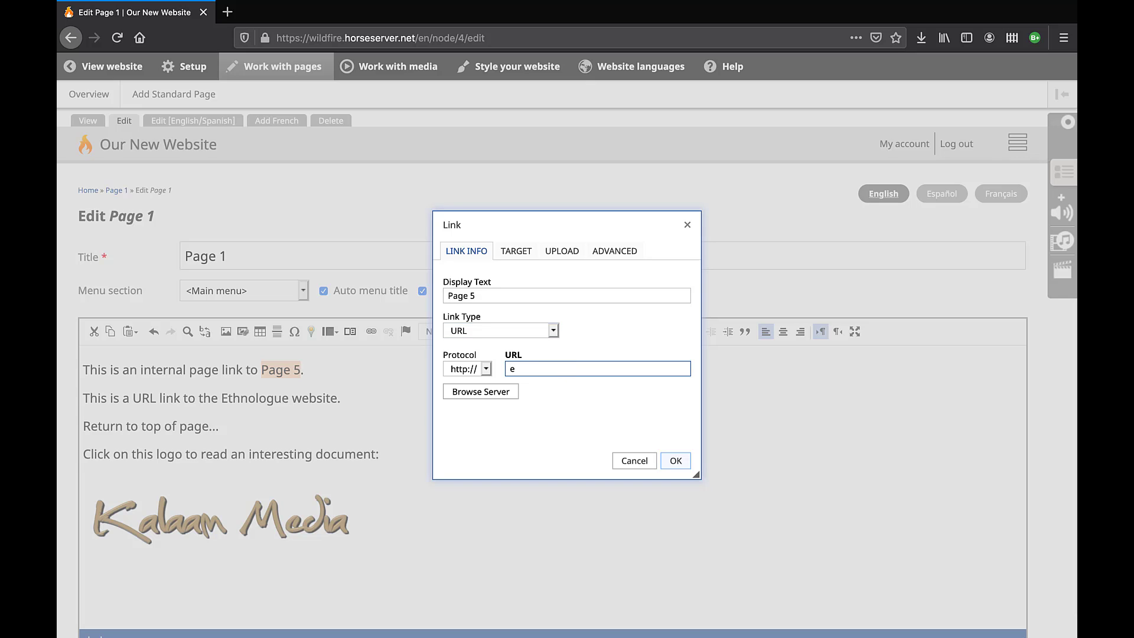
pyautogui.write('thnologue.com')
# Change the link to an anchor in the text targeting Top of Page.
pyautogui.click(554, 331)
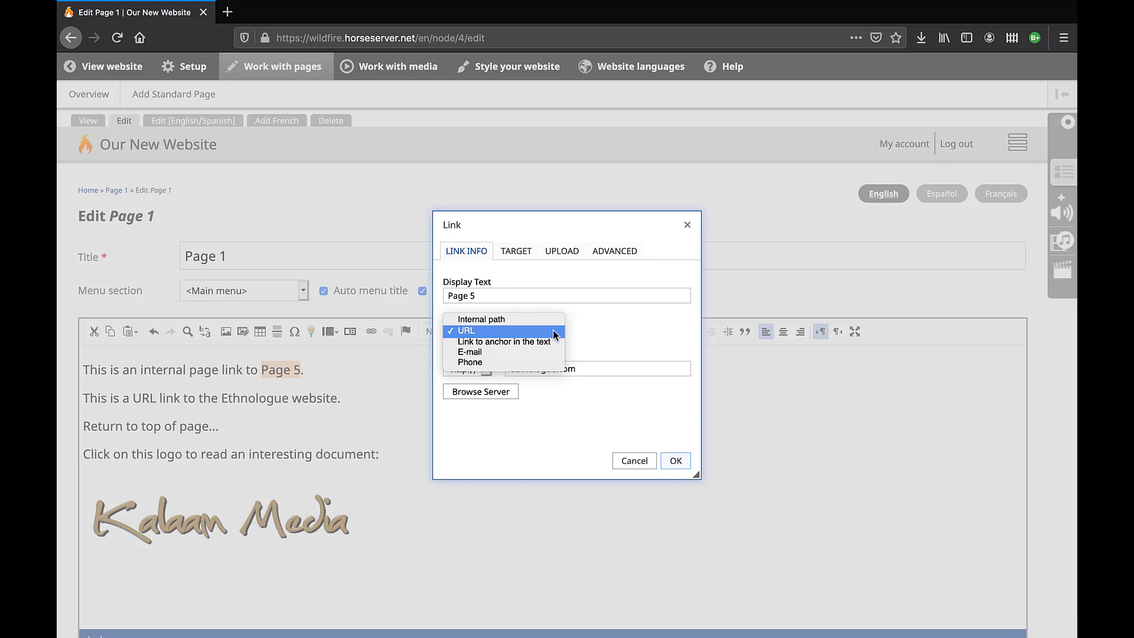
pyautogui.click(551, 339)
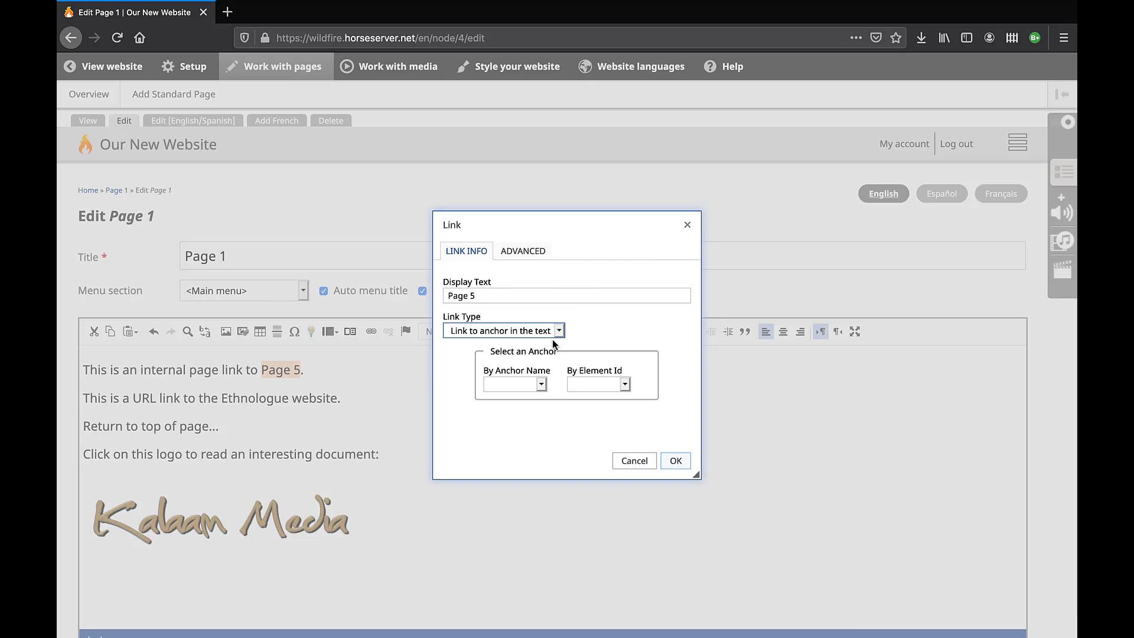
pyautogui.click(541, 385)
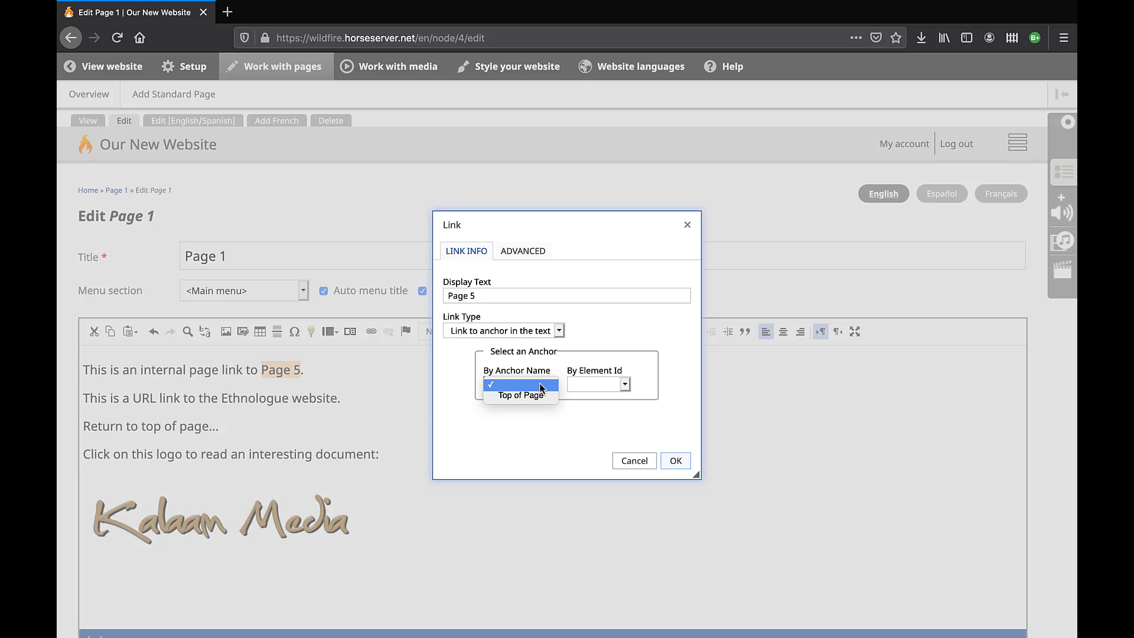
pyautogui.press('Down')
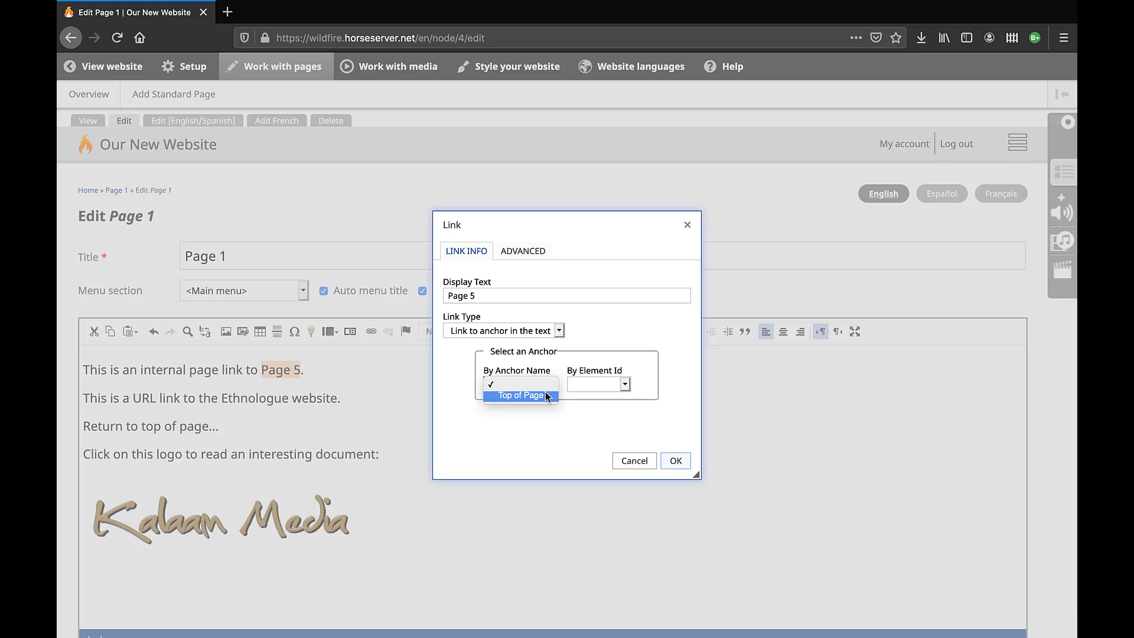
pyautogui.click(544, 395)
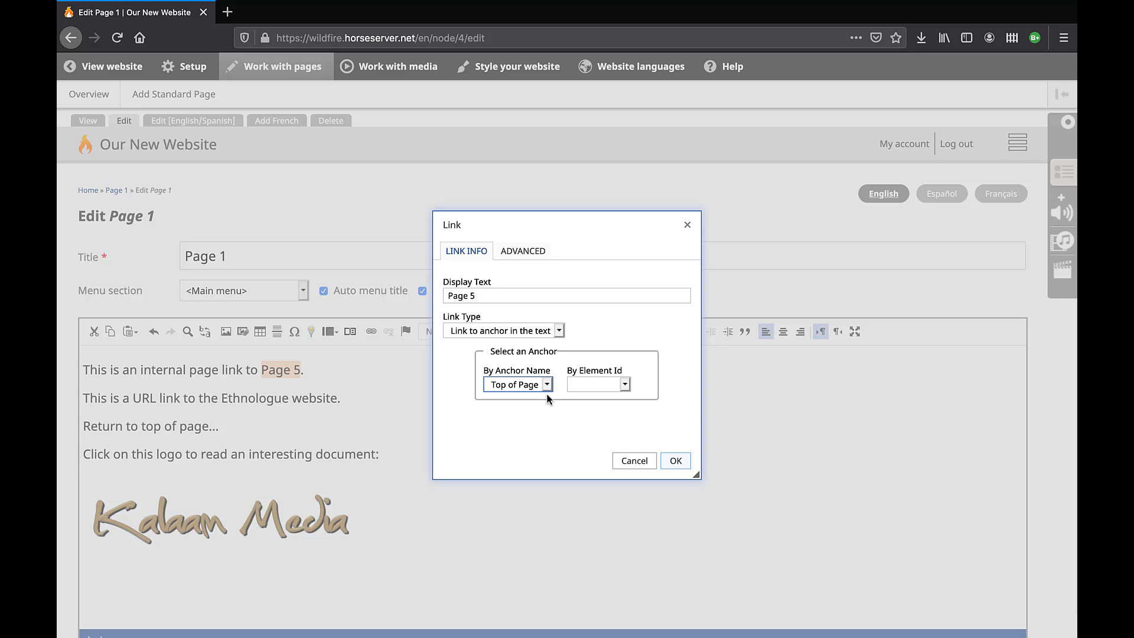
# Make it an e-mail link with a contact address, then switch back to URL.
pyautogui.click(559, 331)
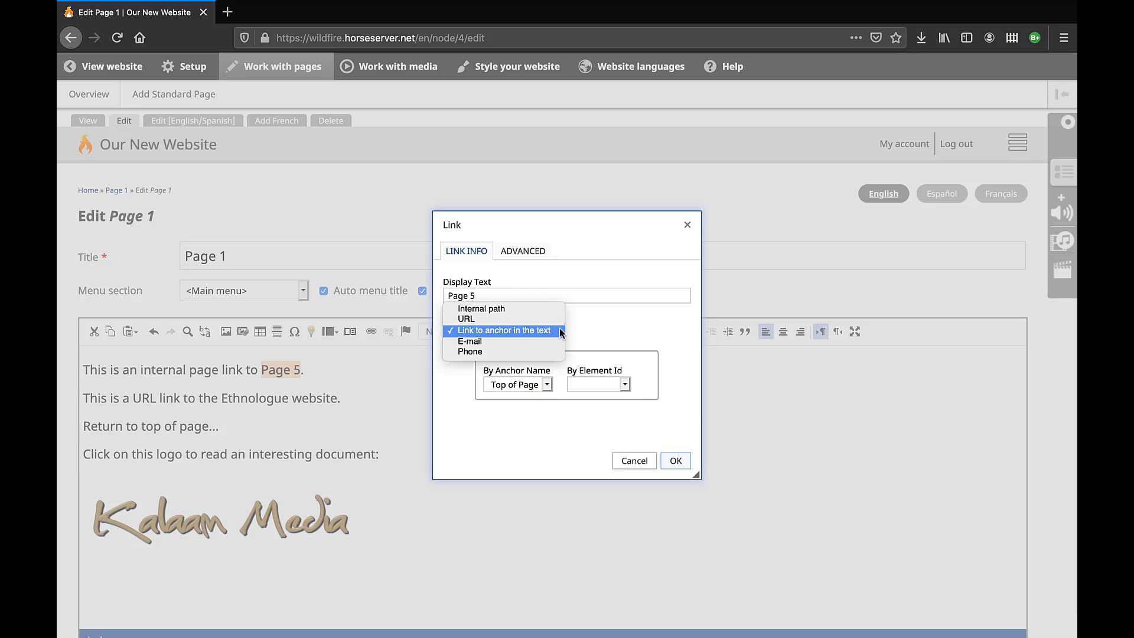
pyautogui.click(558, 342)
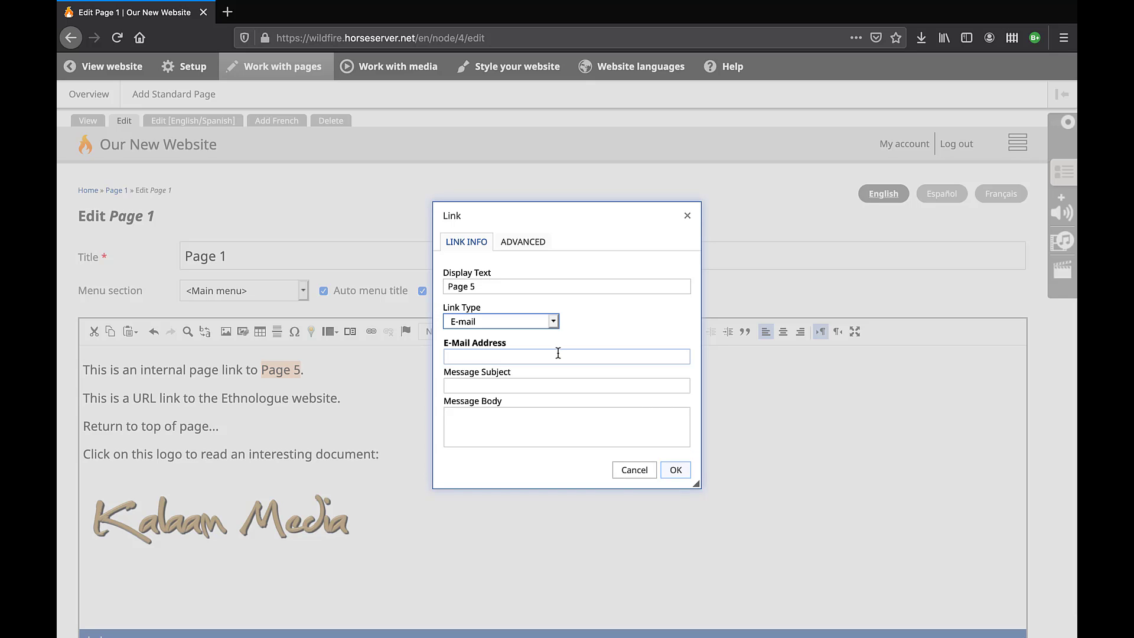
pyautogui.click(558, 353)
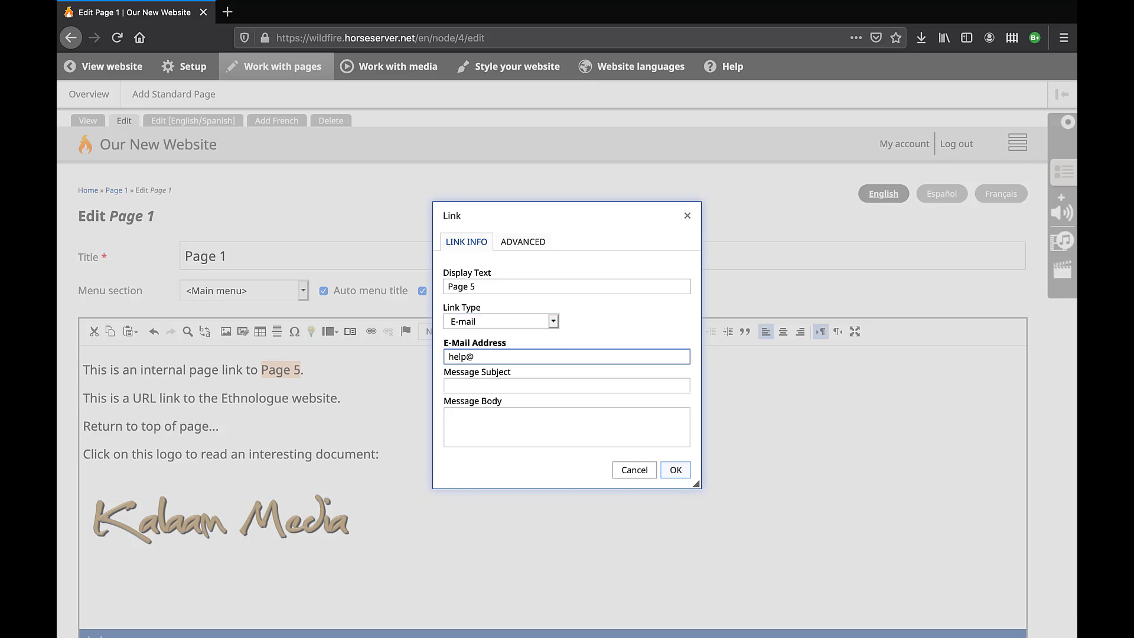
pyautogui.click(553, 321)
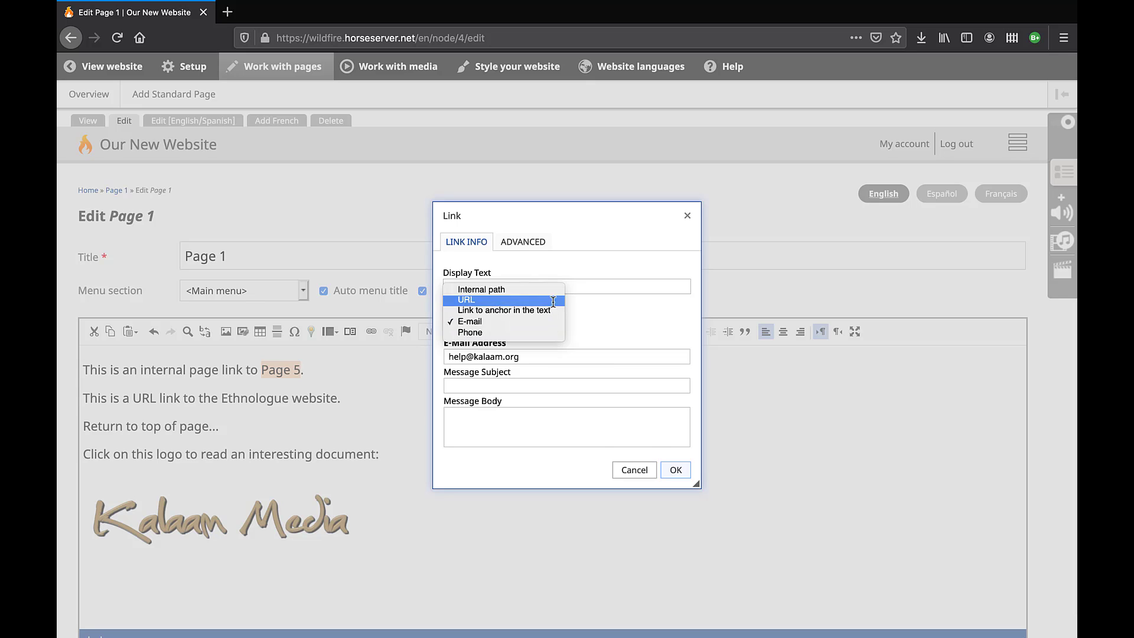
pyautogui.click(552, 300)
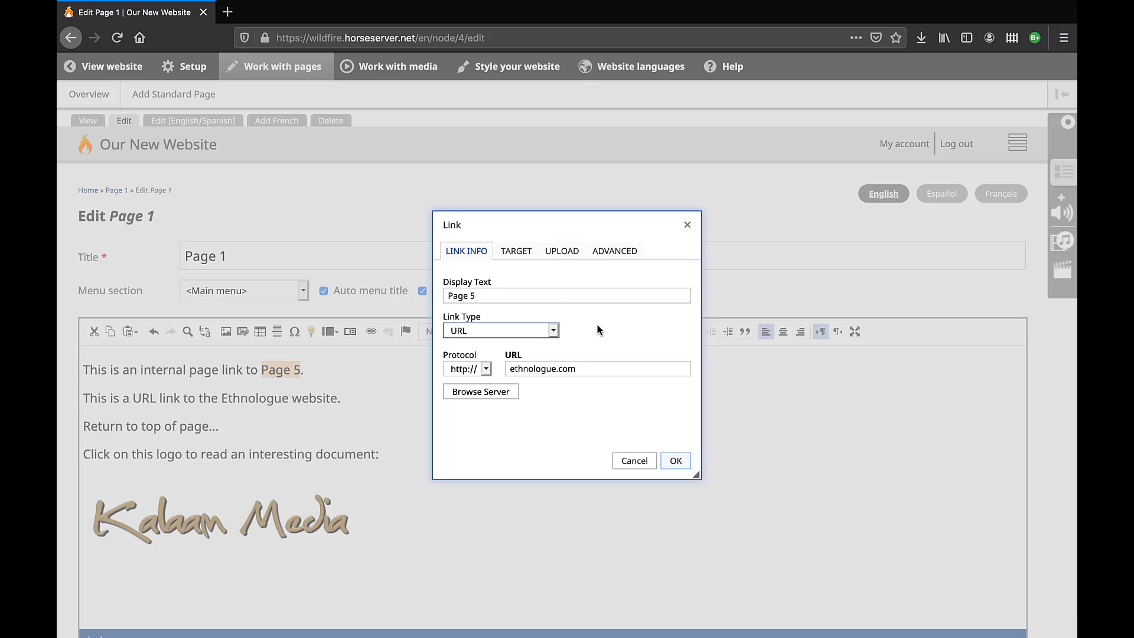
# Browse the server and link to PDF/A_Glimpse_of_the_Future.pdf.
pyautogui.click(502, 392)
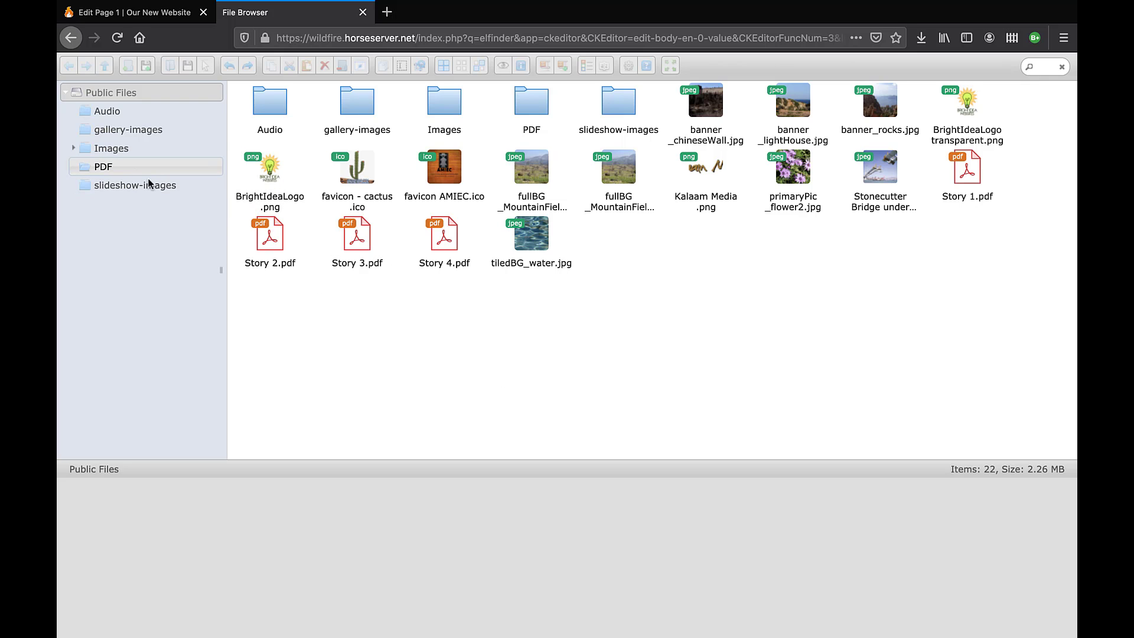
pyautogui.click(128, 167)
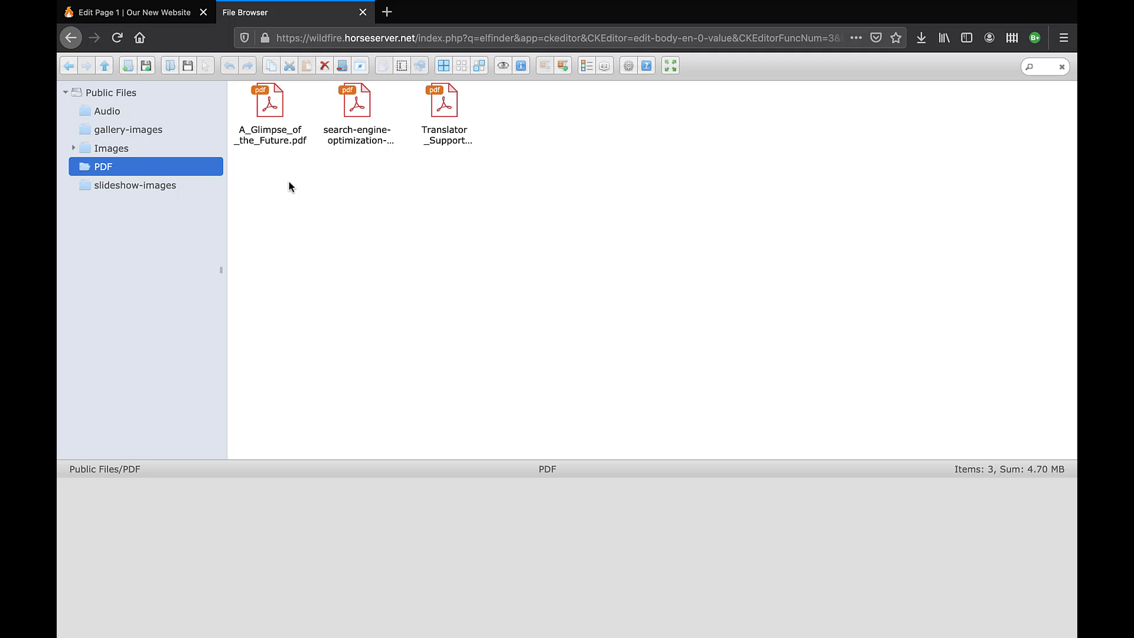
pyautogui.doubleClick(280, 116)
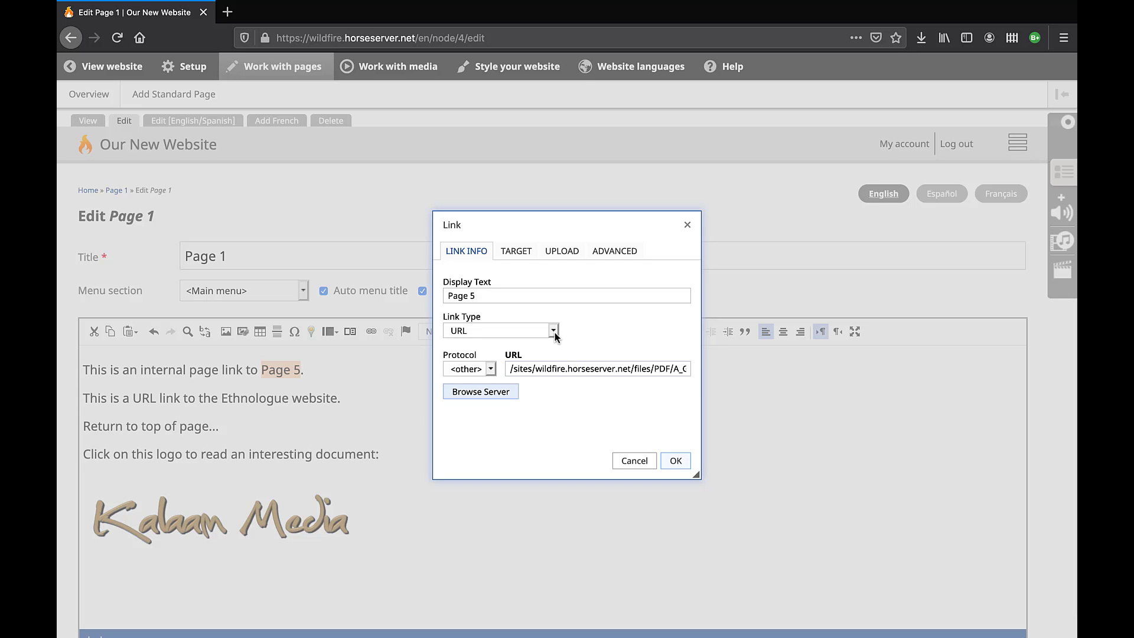
# Set the link Target to New Window (_blank) and return to Link Info.
pyautogui.click(516, 253)
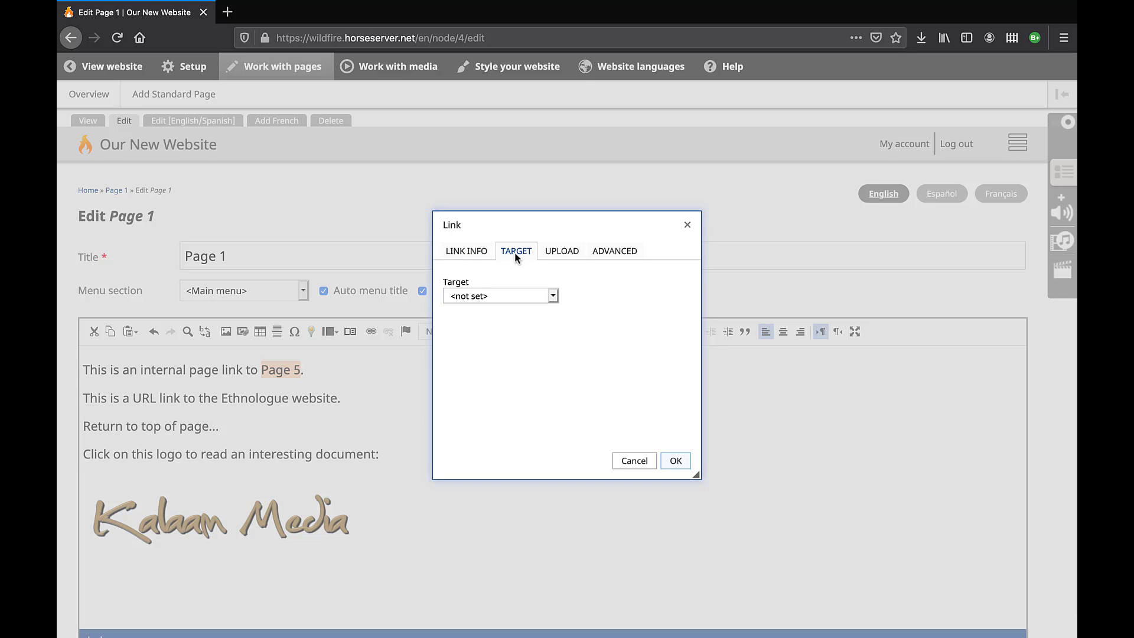
pyautogui.click(553, 295)
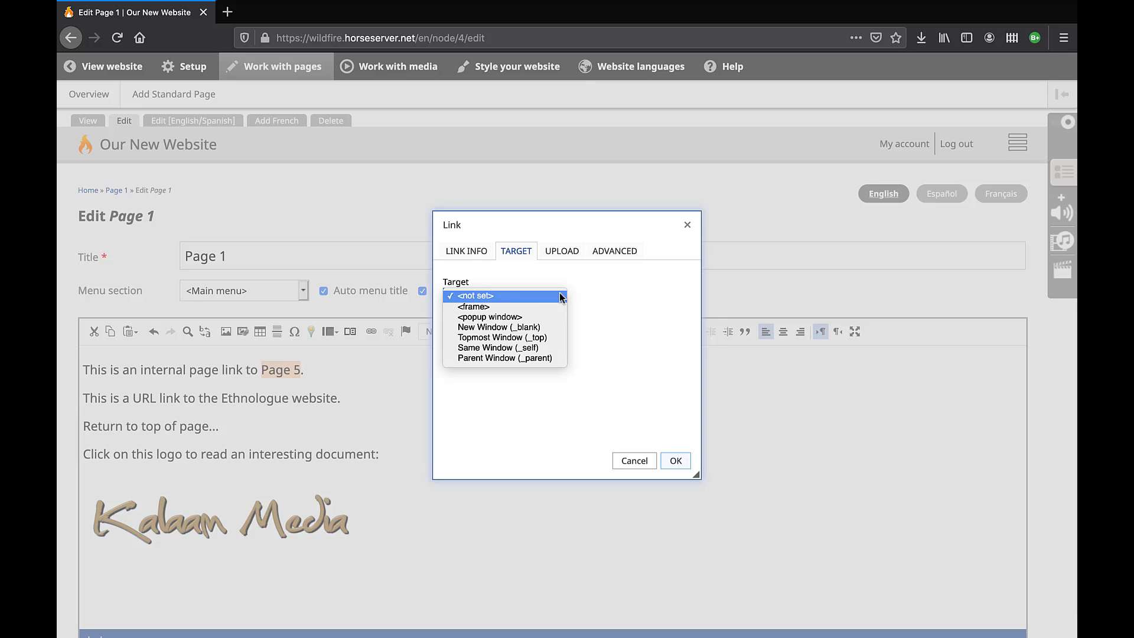
pyautogui.press('Down')
pyautogui.press('Down')
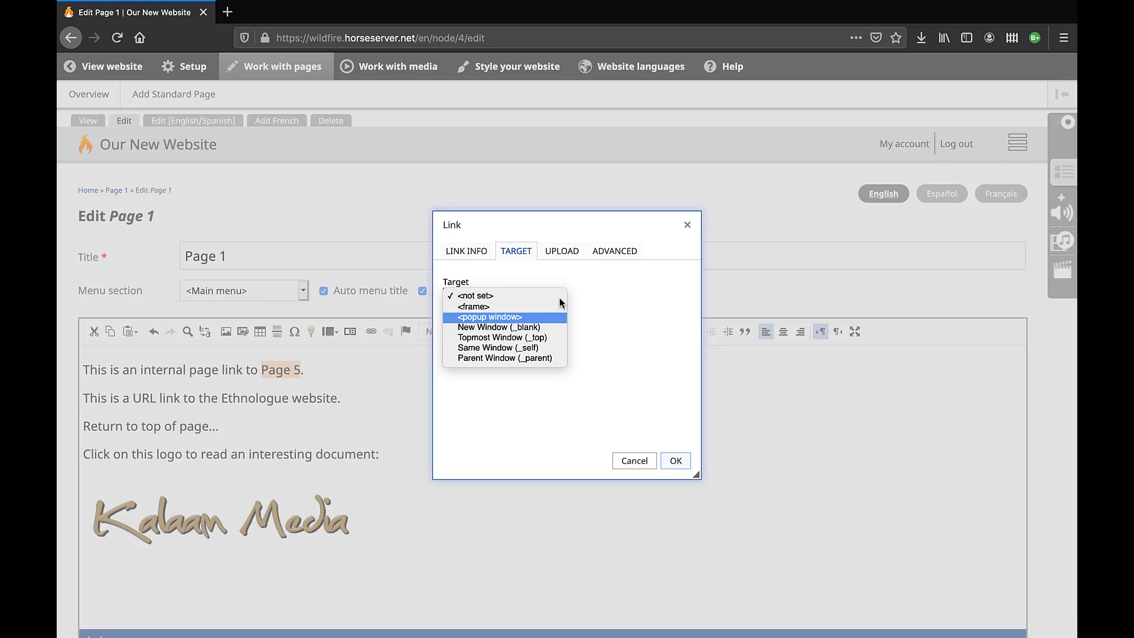
pyautogui.click(558, 329)
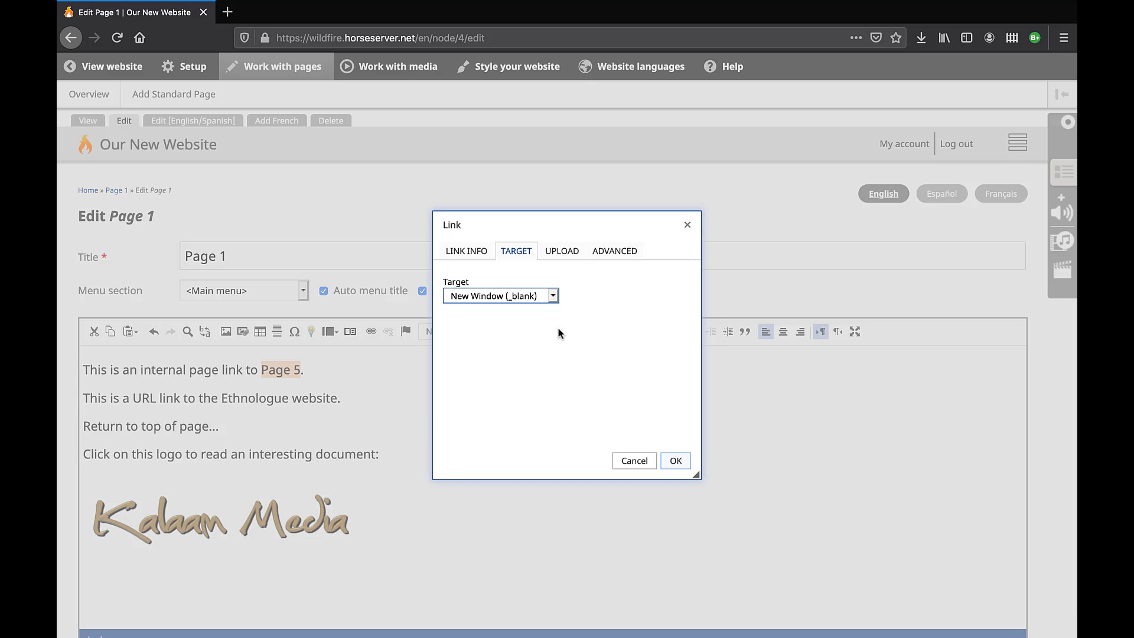
pyautogui.click(469, 252)
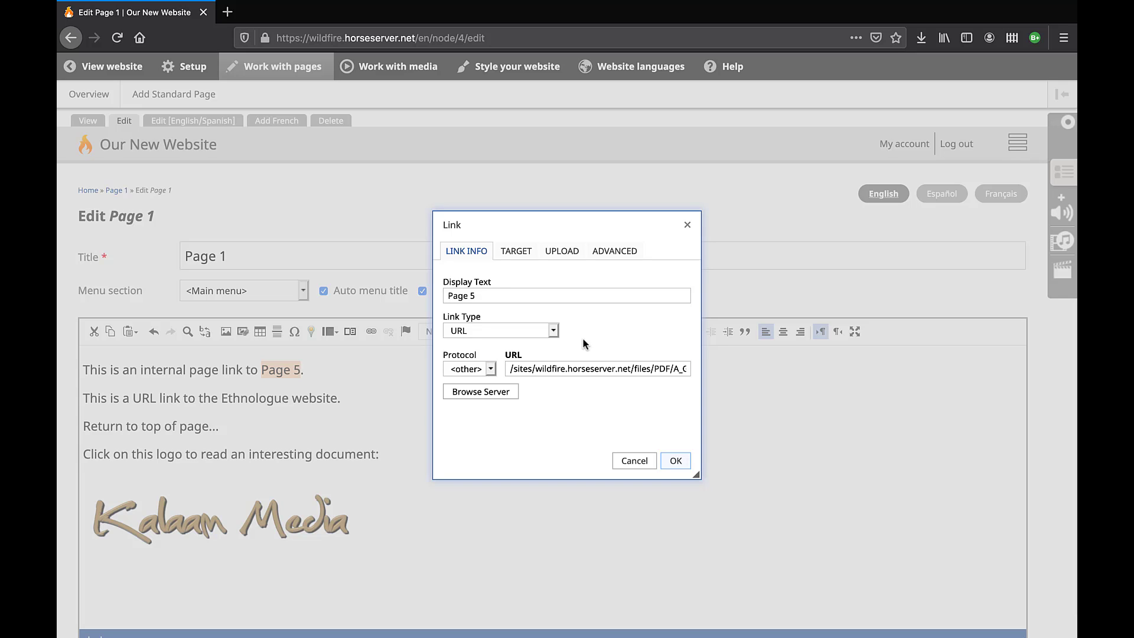
# Use Internal path to [en] Page 5, reset Target to <not set>, and click OK.
pyautogui.click(553, 330)
pyautogui.click(548, 320)
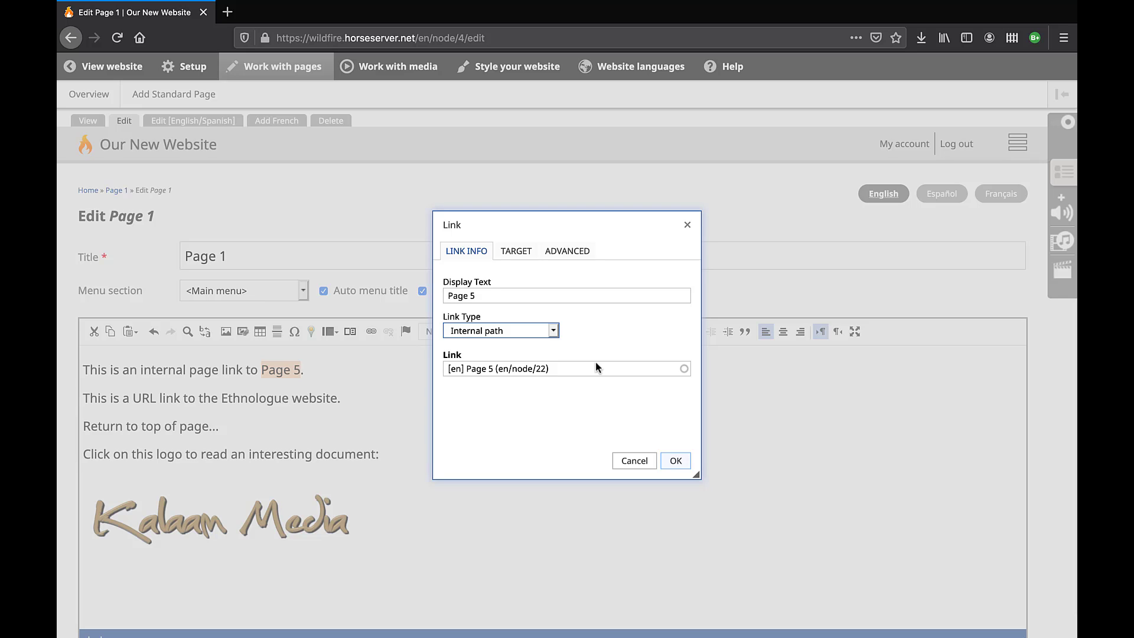
pyautogui.click(523, 254)
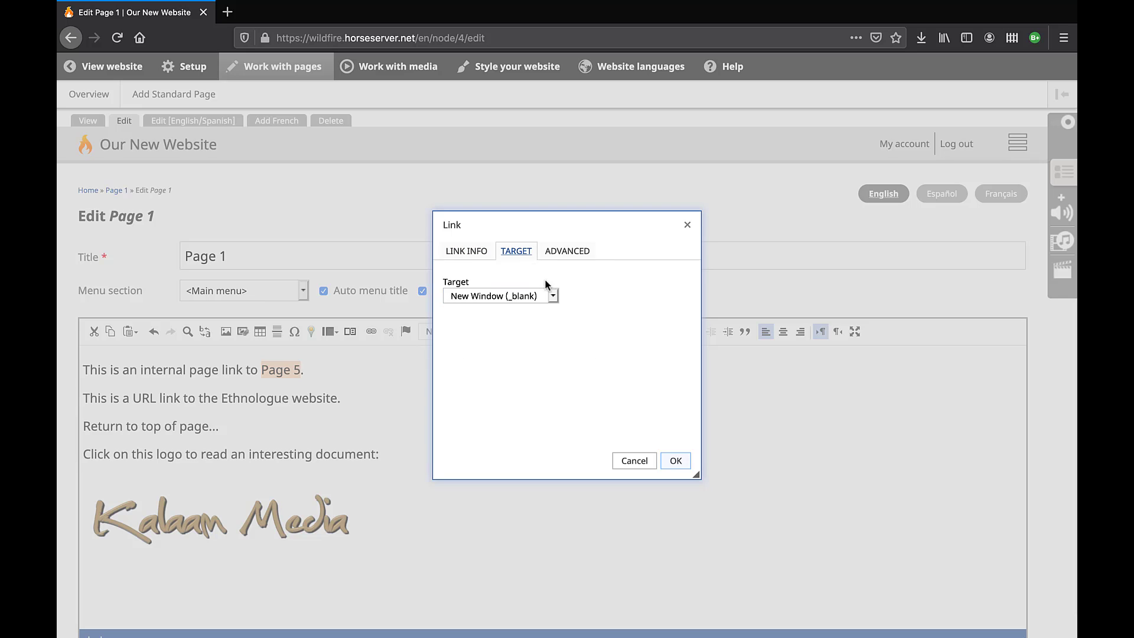
pyautogui.click(553, 293)
pyautogui.click(543, 262)
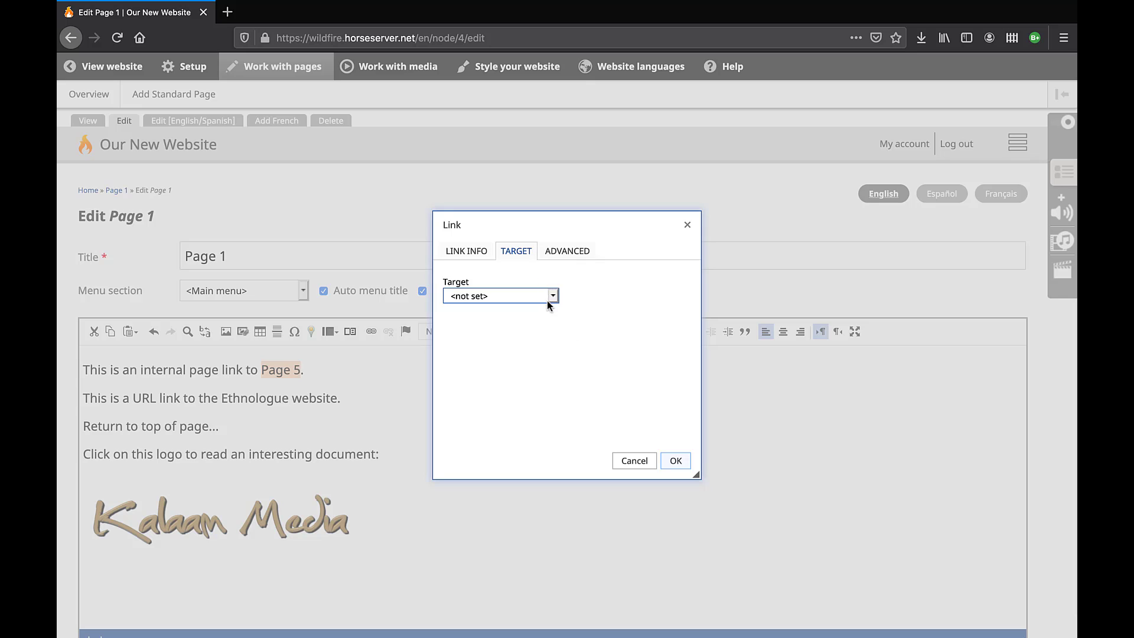
pyautogui.click(471, 253)
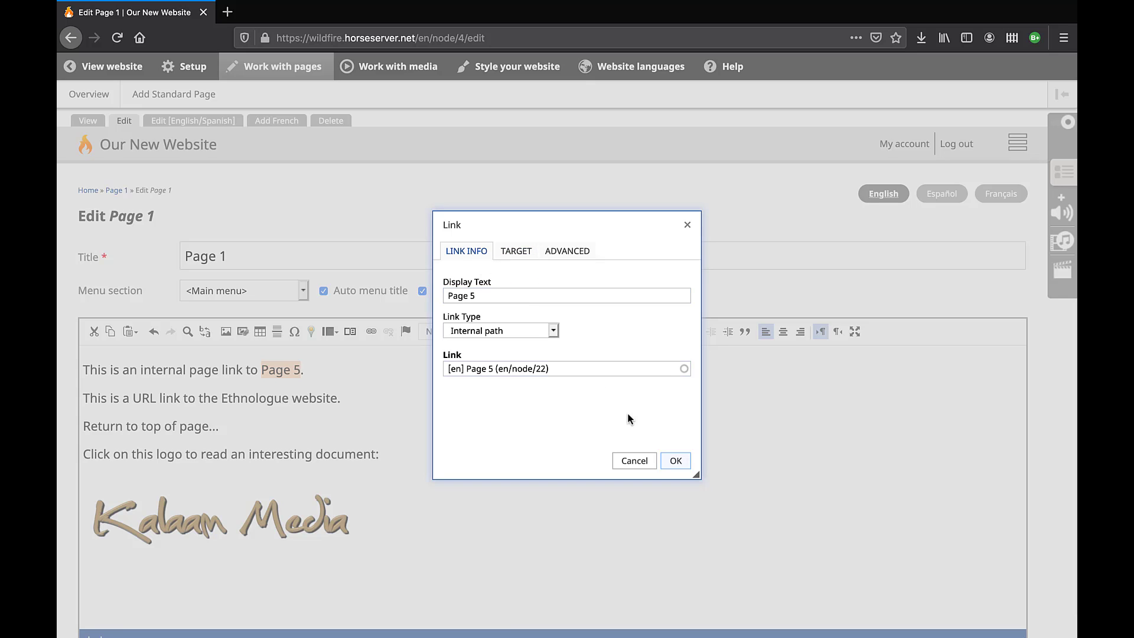
pyautogui.click(676, 462)
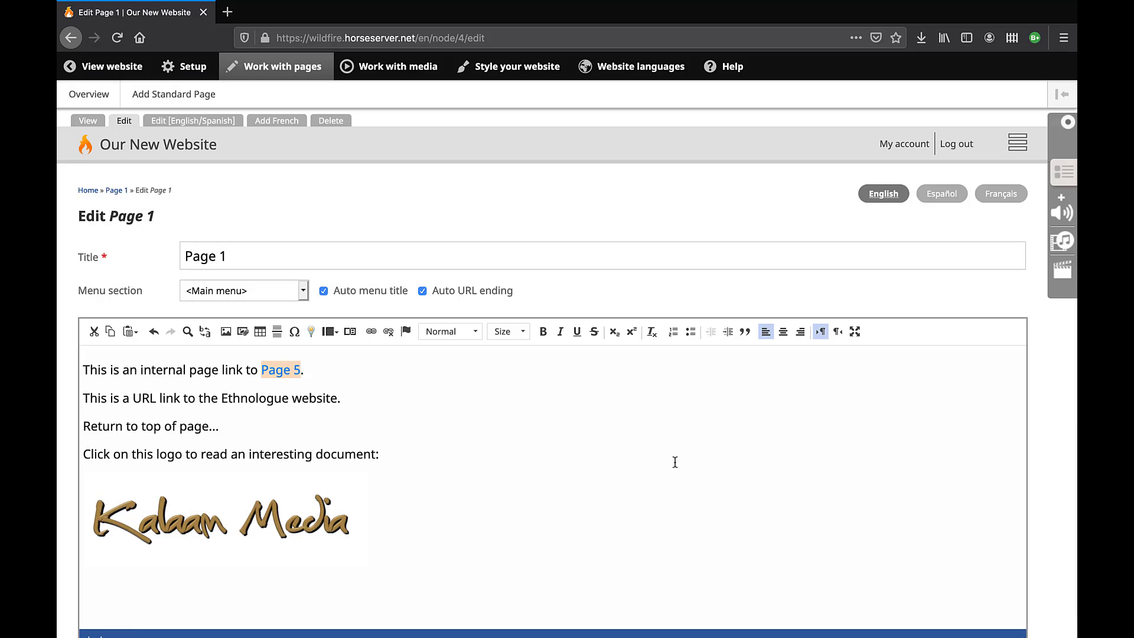
pyautogui.click(343, 371)
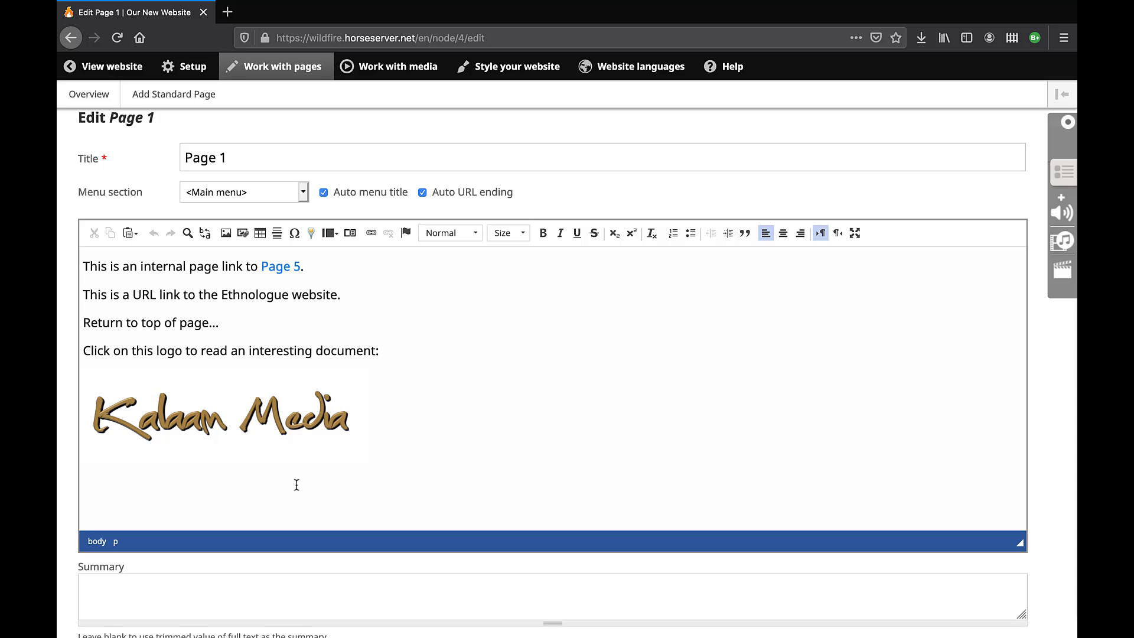
pyautogui.click(297, 484)
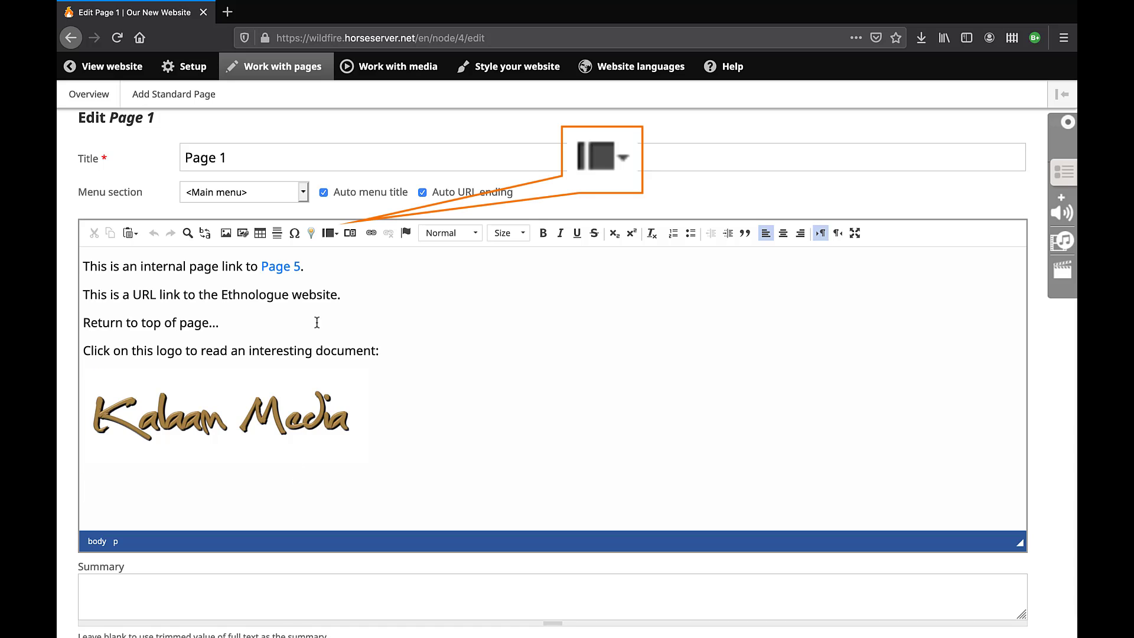
# Insert a Two Column layout block below the Kalaam Media logo.
pyautogui.click(329, 233)
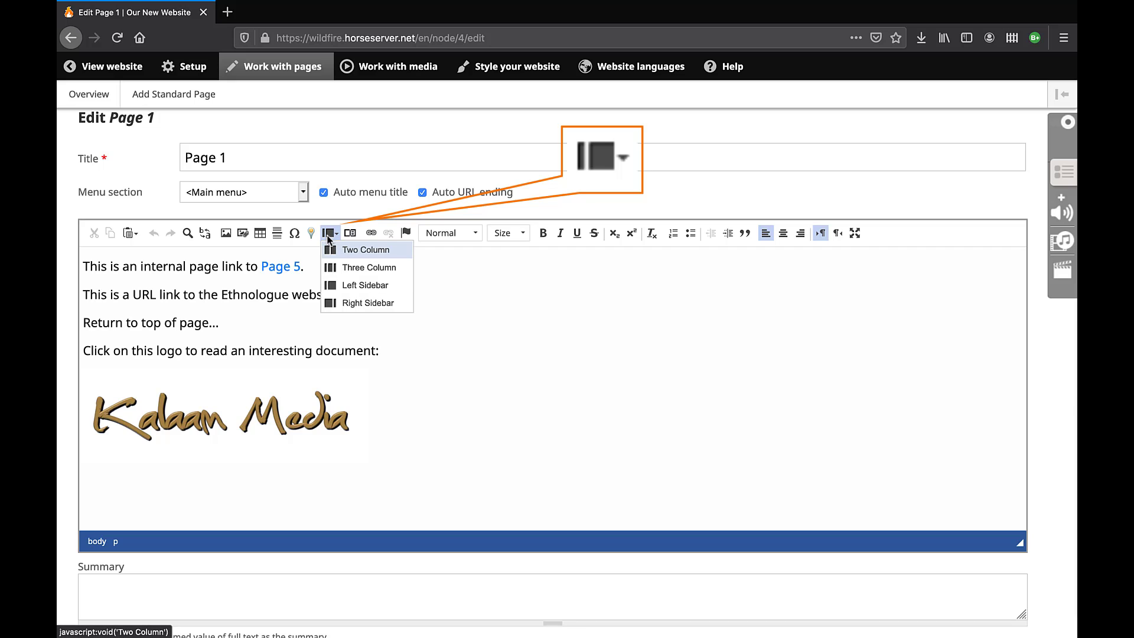
pyautogui.click(400, 250)
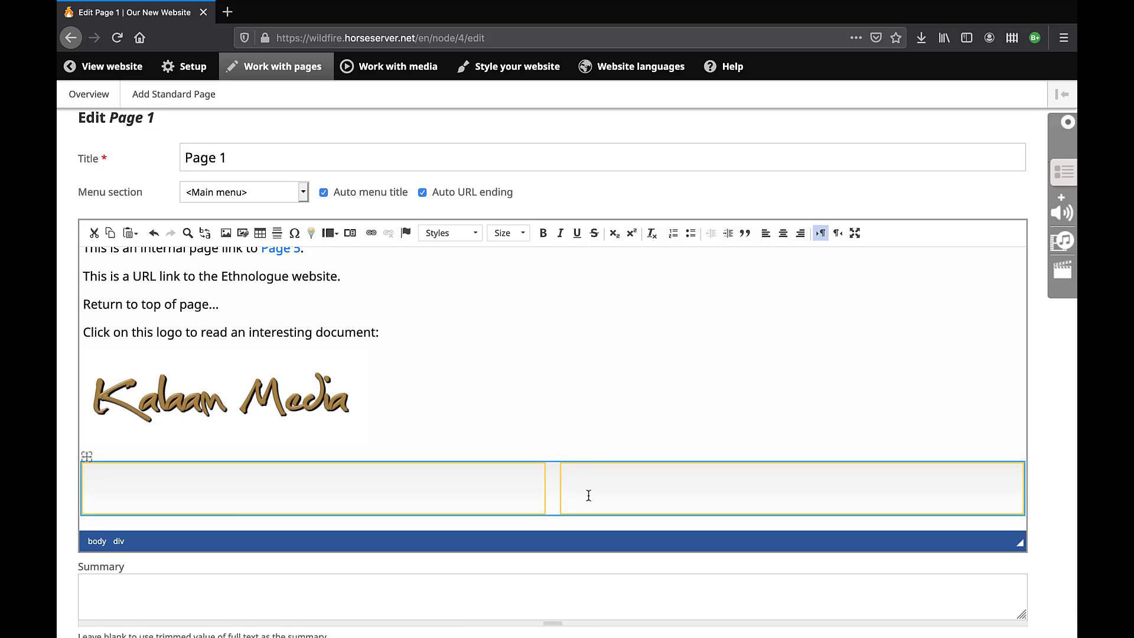
# Type 'Left panel' in the left column and 'Right panel' in the right column.
pyautogui.click(588, 495)
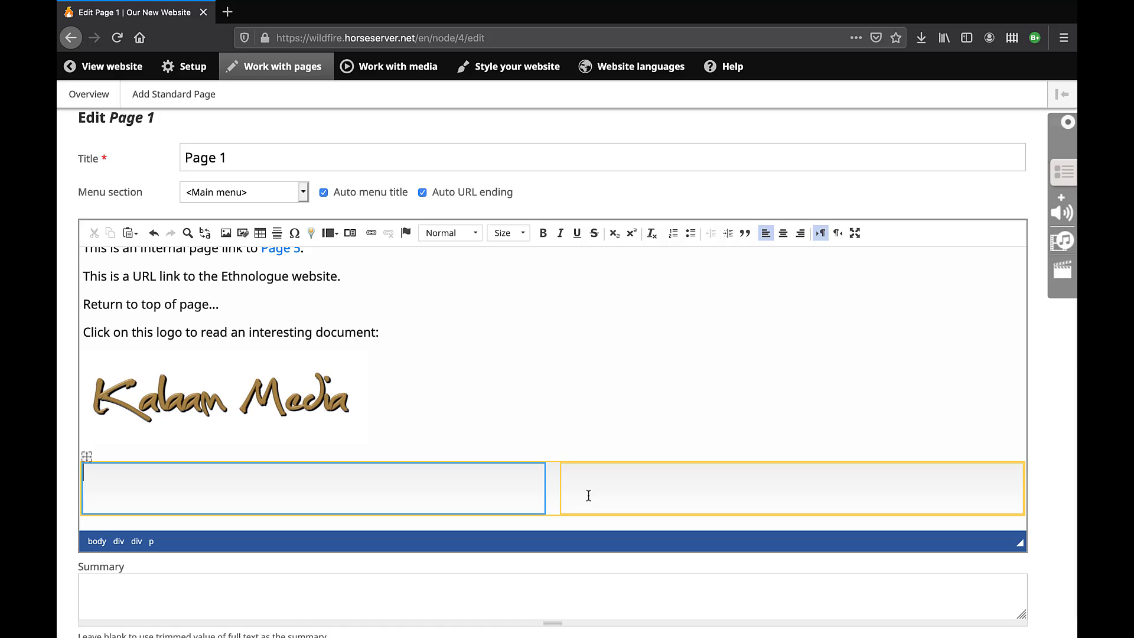
pyautogui.write('Left panel')
pyautogui.click(688, 480)
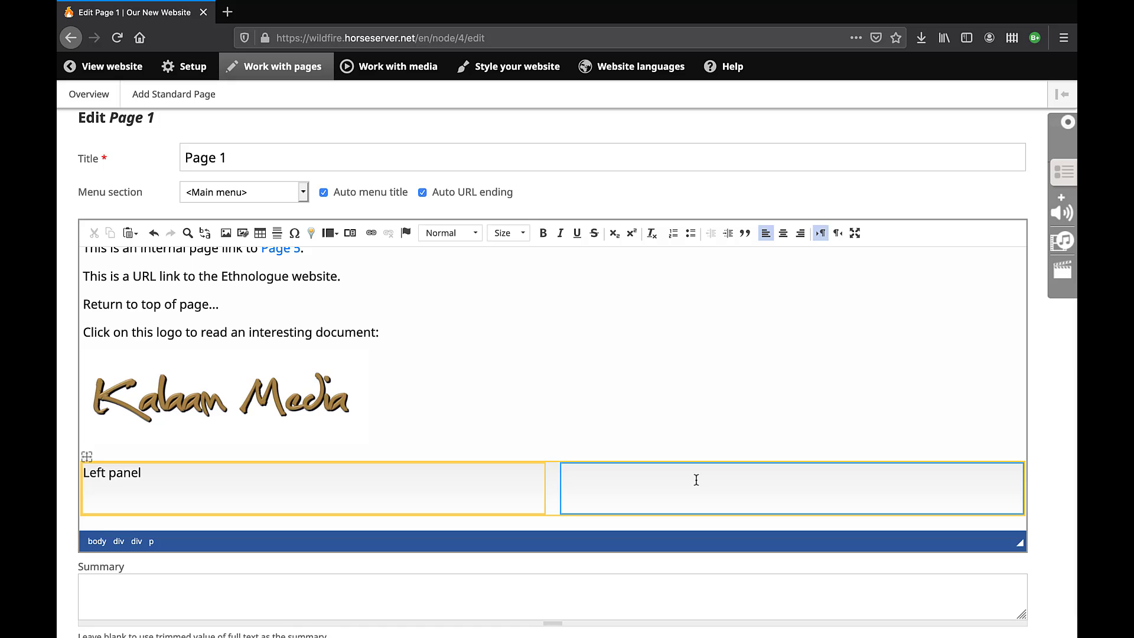
pyautogui.write('Right panel')
pyautogui.scroll(-1, 740, 484)
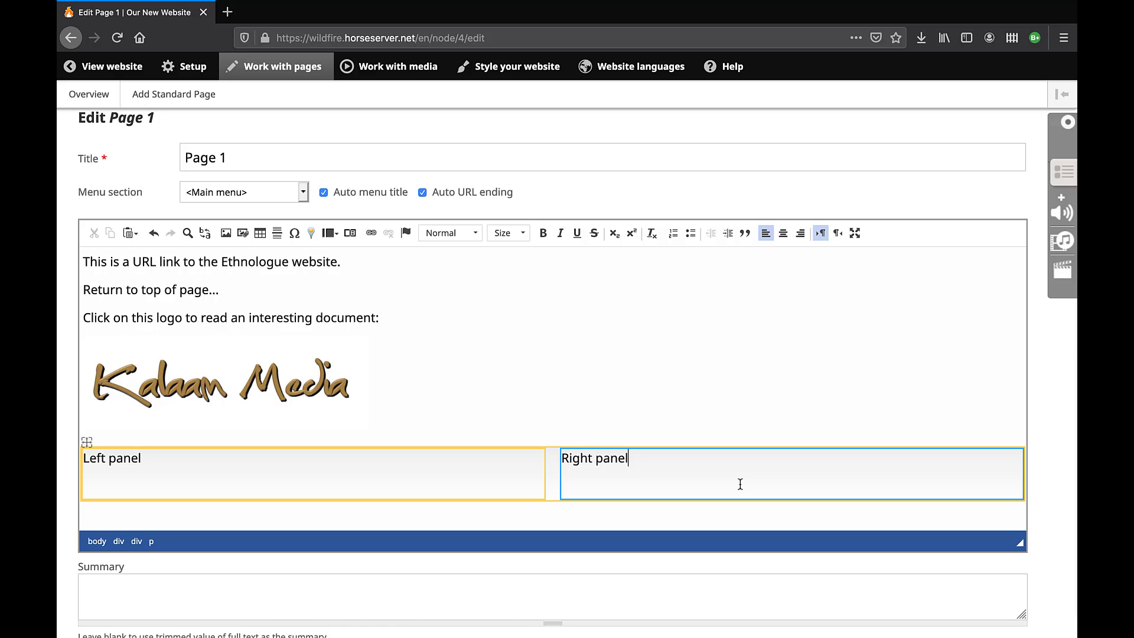
pyautogui.click(740, 484)
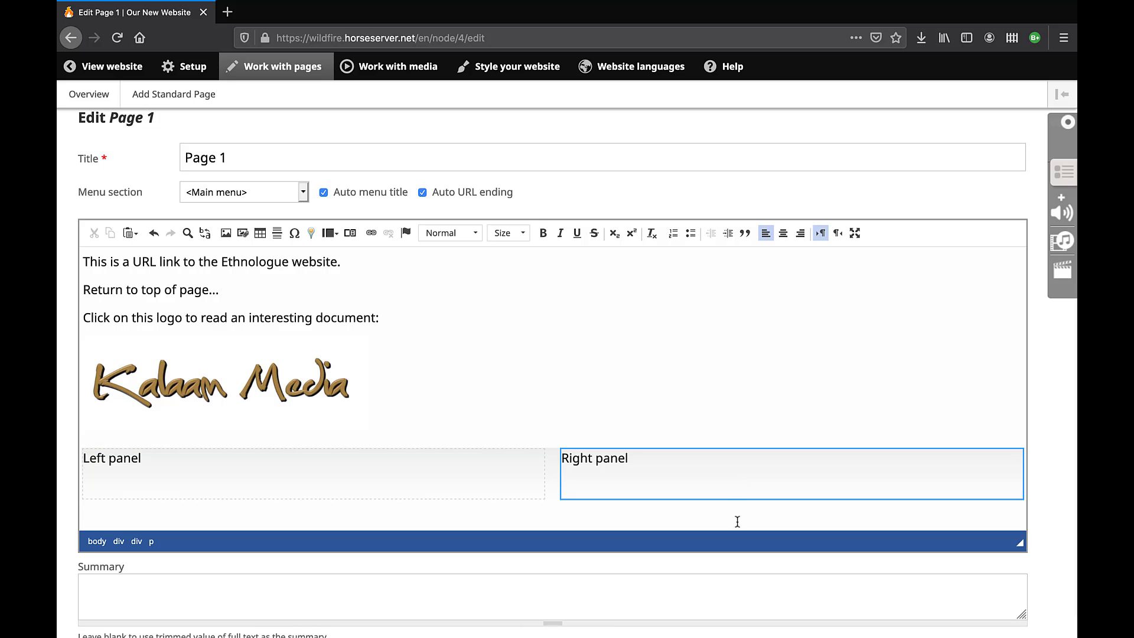
pyautogui.click(736, 521)
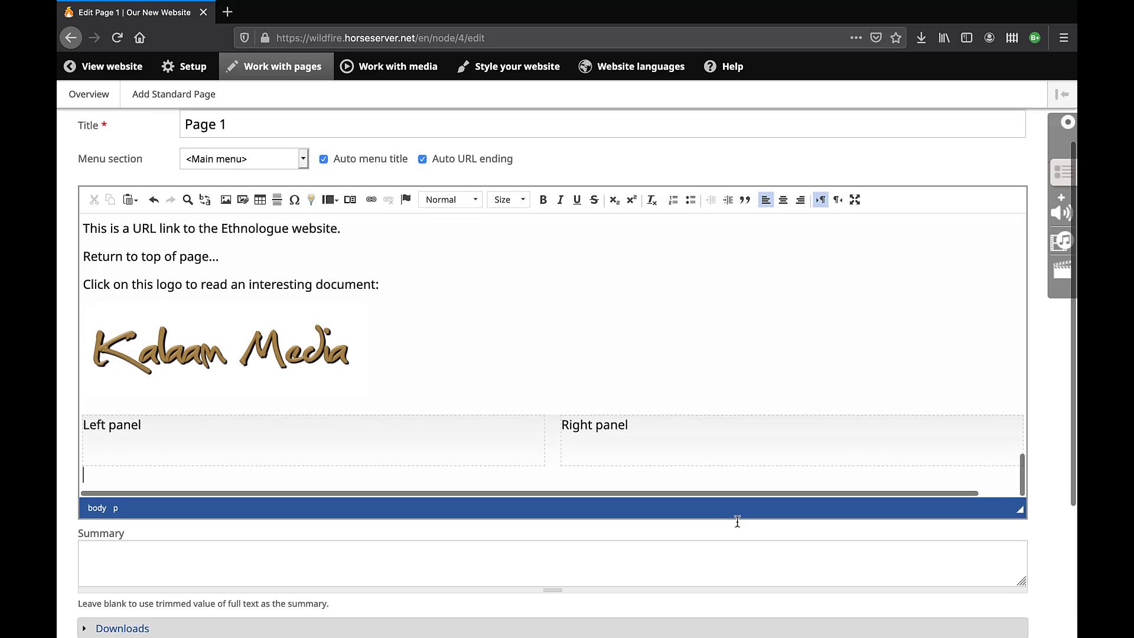
# Add a blank line in the editor below the Left panel / Right panel columns.
pyautogui.scroll(-1, 737, 521)
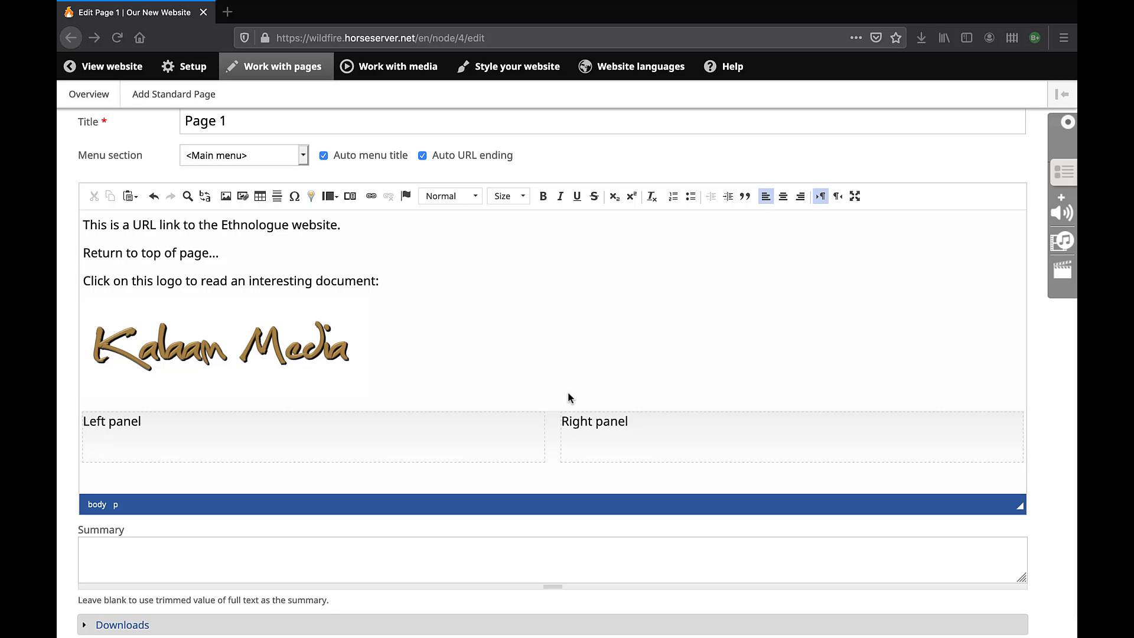
pyautogui.click(569, 395)
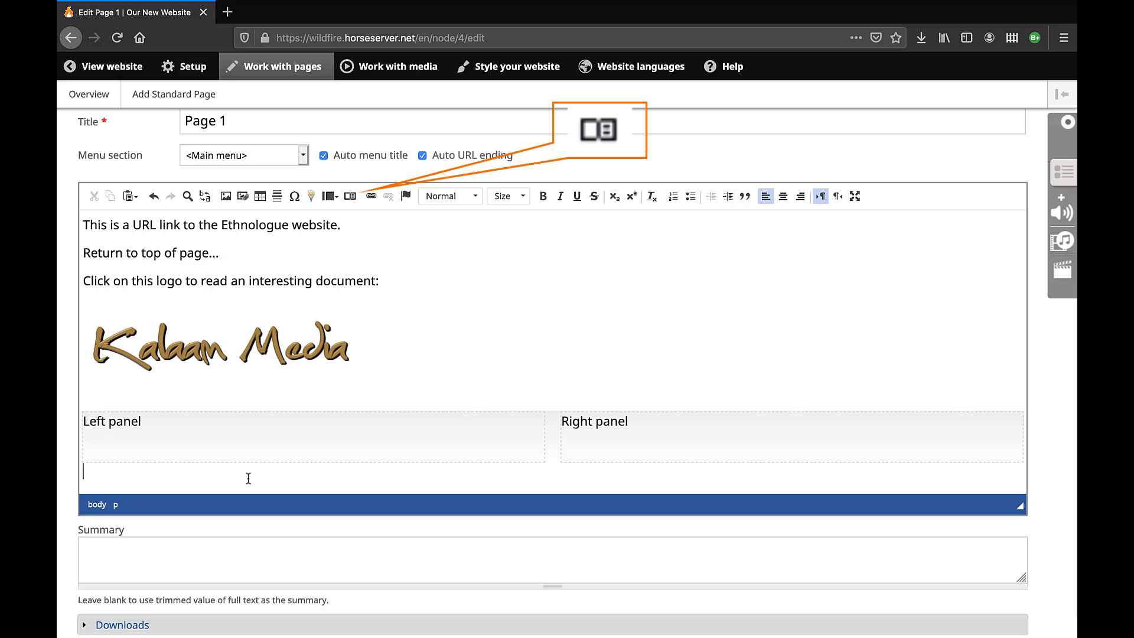
pyautogui.press('Return')
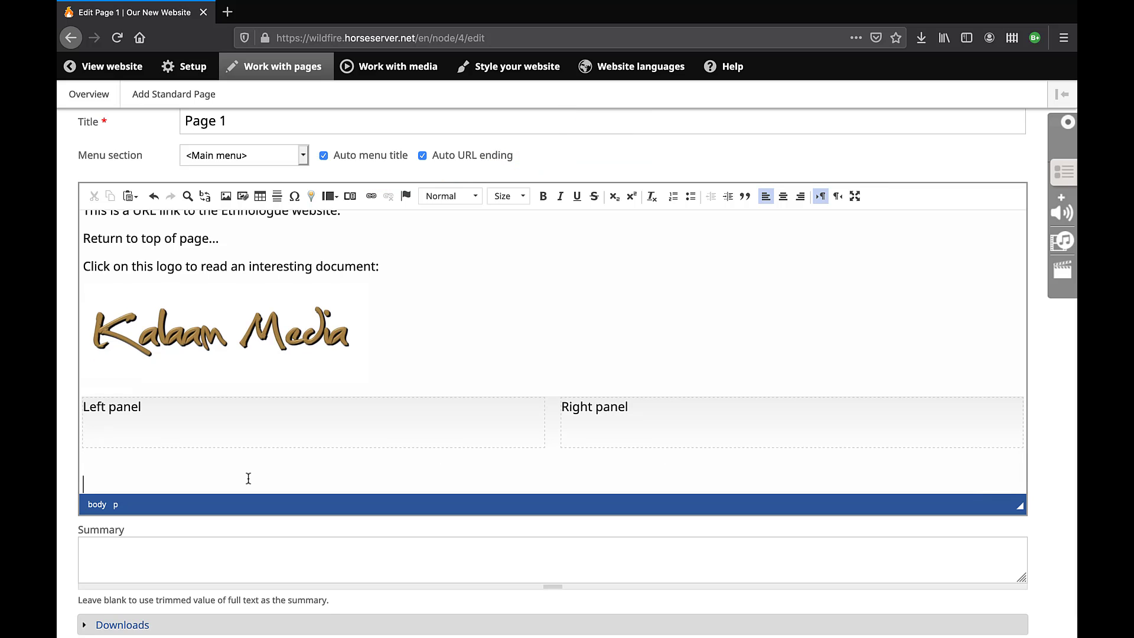
# Start a new FCBH audio player and pick the volume 2010 Biblia de América - NT Drama.
pyautogui.click(350, 197)
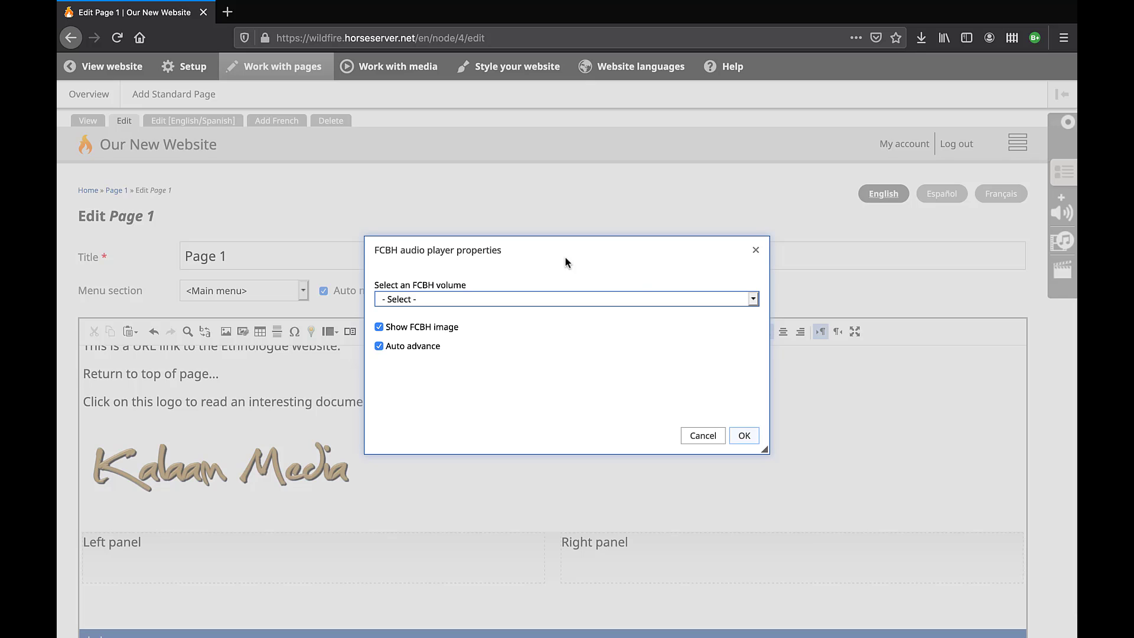
pyautogui.click(753, 299)
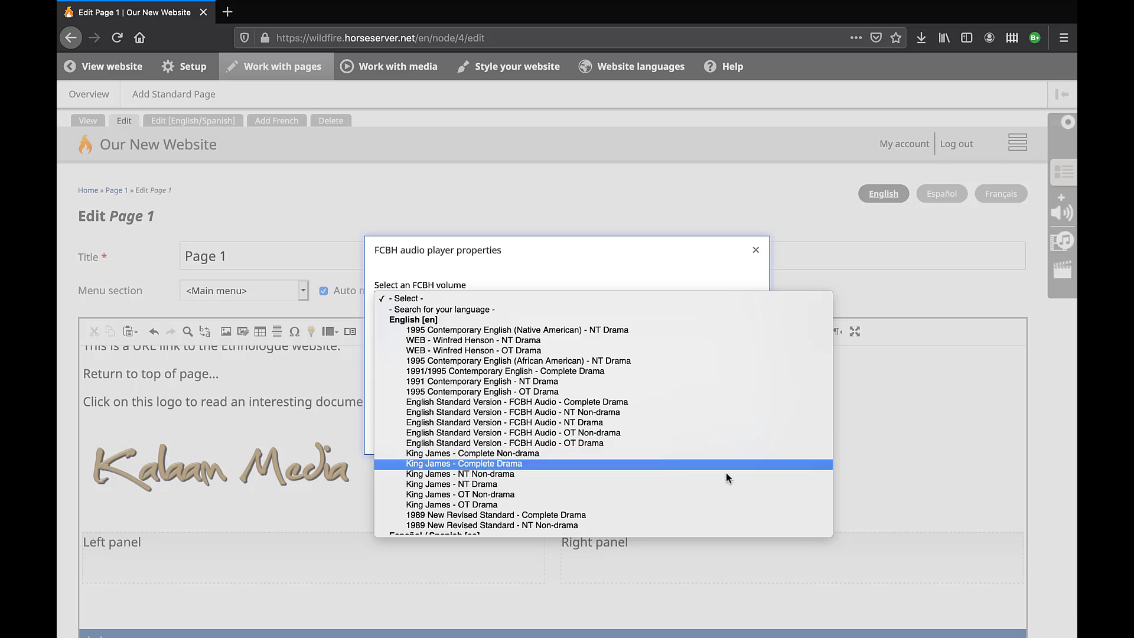
pyautogui.scroll(-3, 725, 475)
pyautogui.scroll(-5, 726, 477)
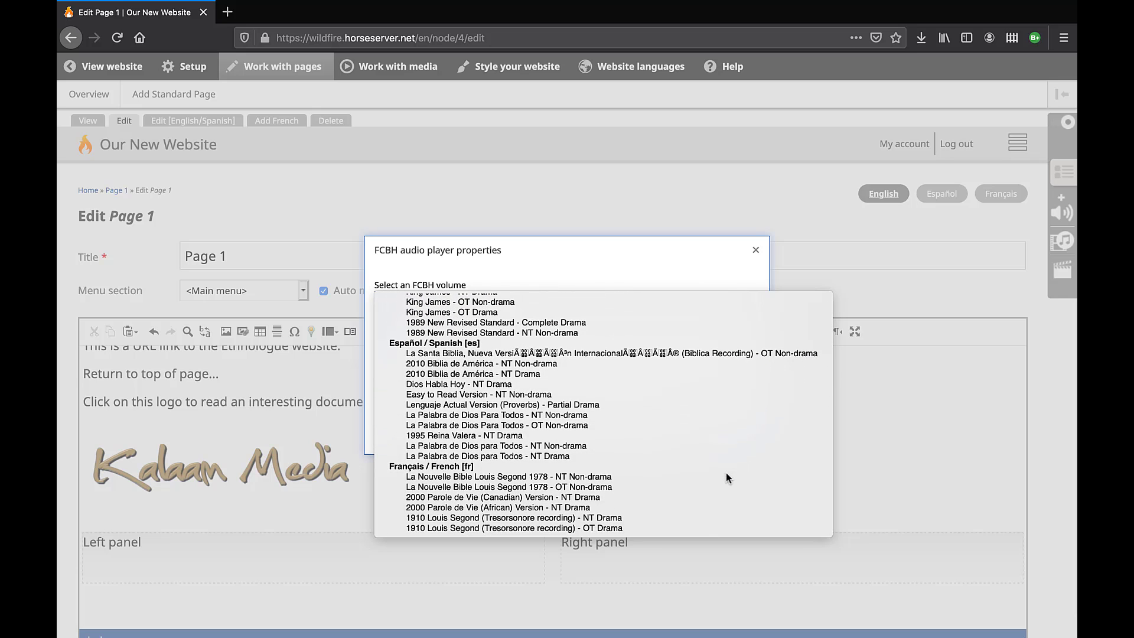
pyautogui.scroll(10, 725, 477)
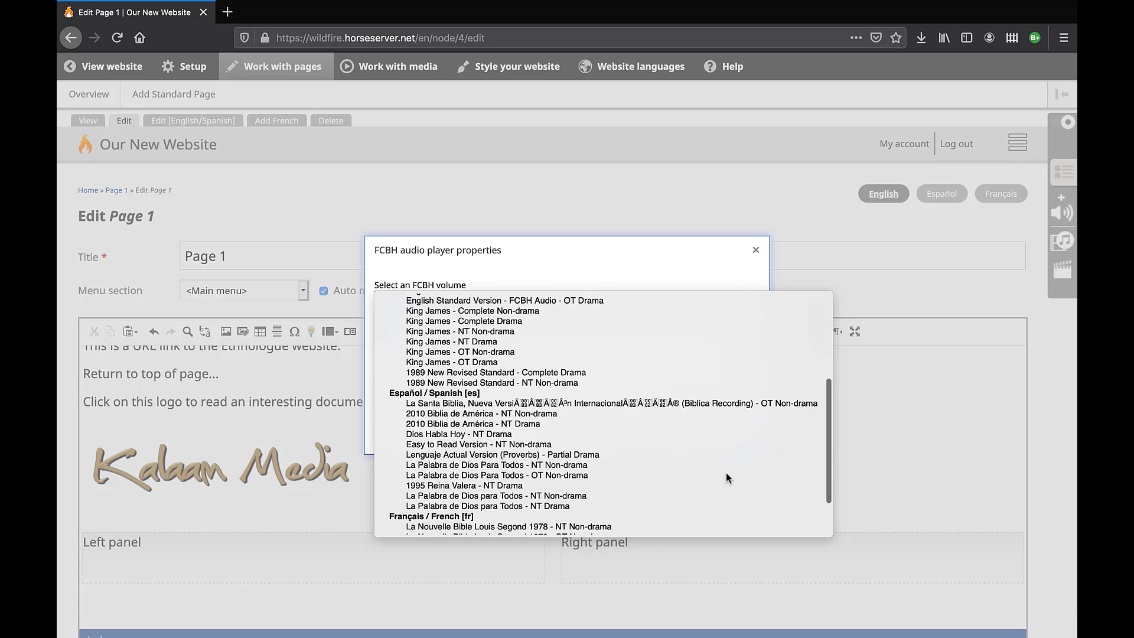
pyautogui.scroll(-3, 725, 477)
pyautogui.scroll(-2, 725, 477)
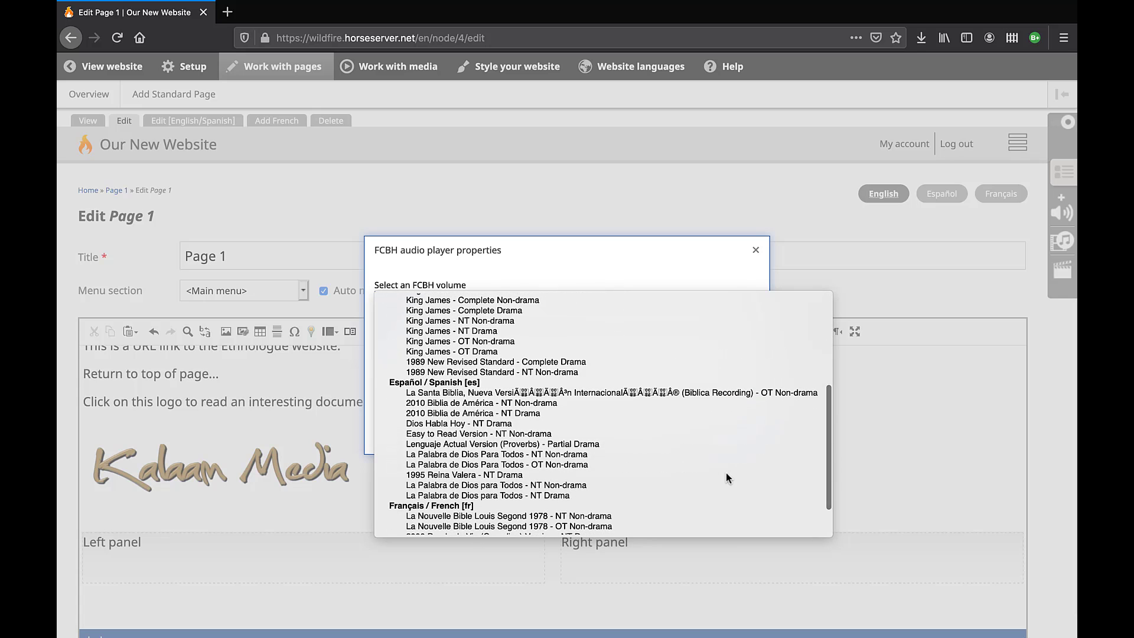
pyautogui.click(533, 414)
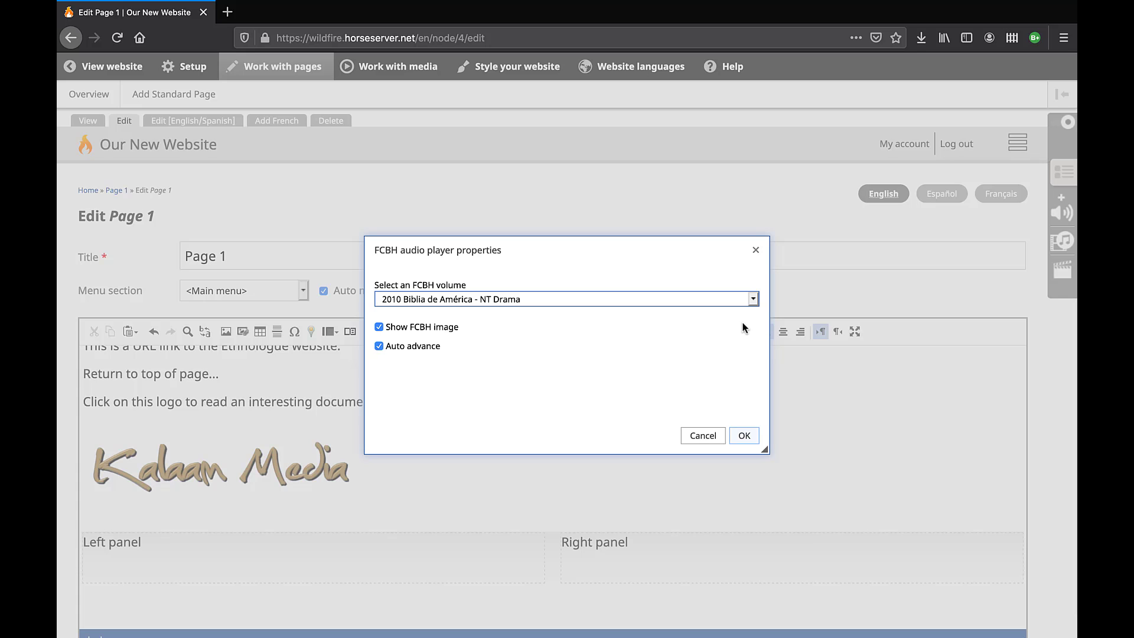
# Change the volume choice to '- Search for your language -'.
pyautogui.click(753, 299)
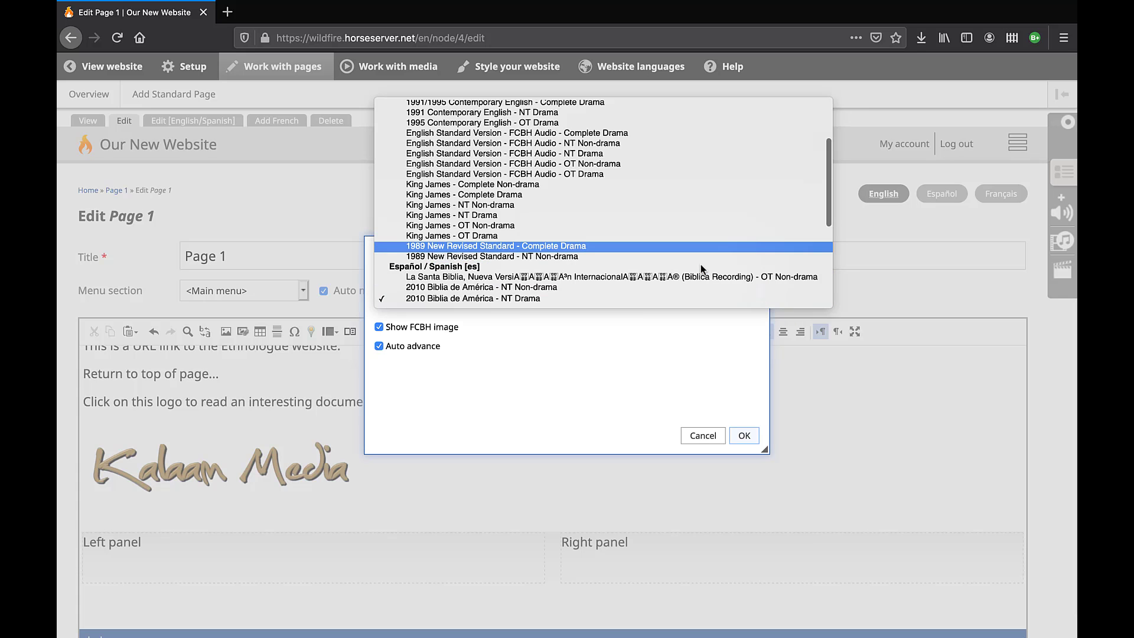
pyautogui.scroll(3, 701, 264)
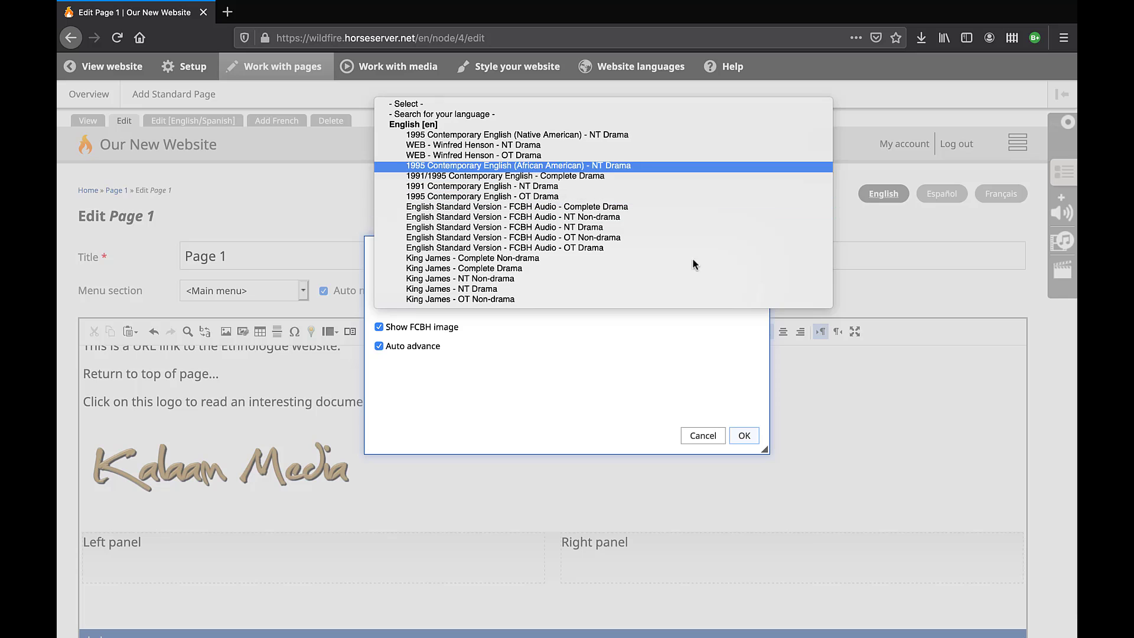
pyautogui.click(480, 115)
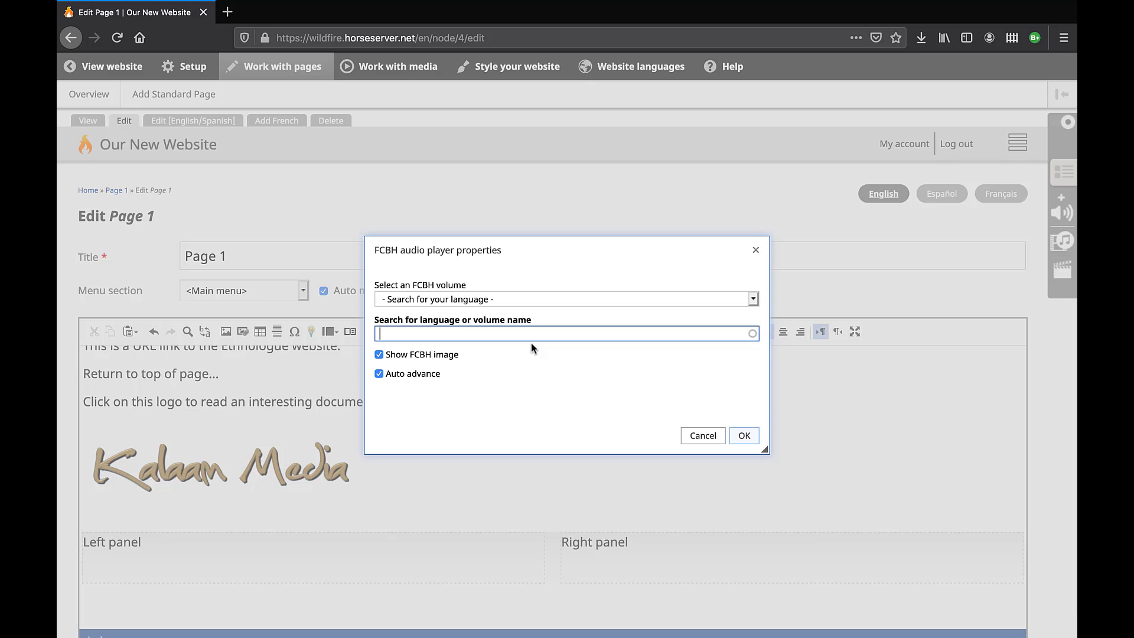
# Search volumes for 'acr' and select Achí 2009 Edition (Reformed).
pyautogui.write('acr')
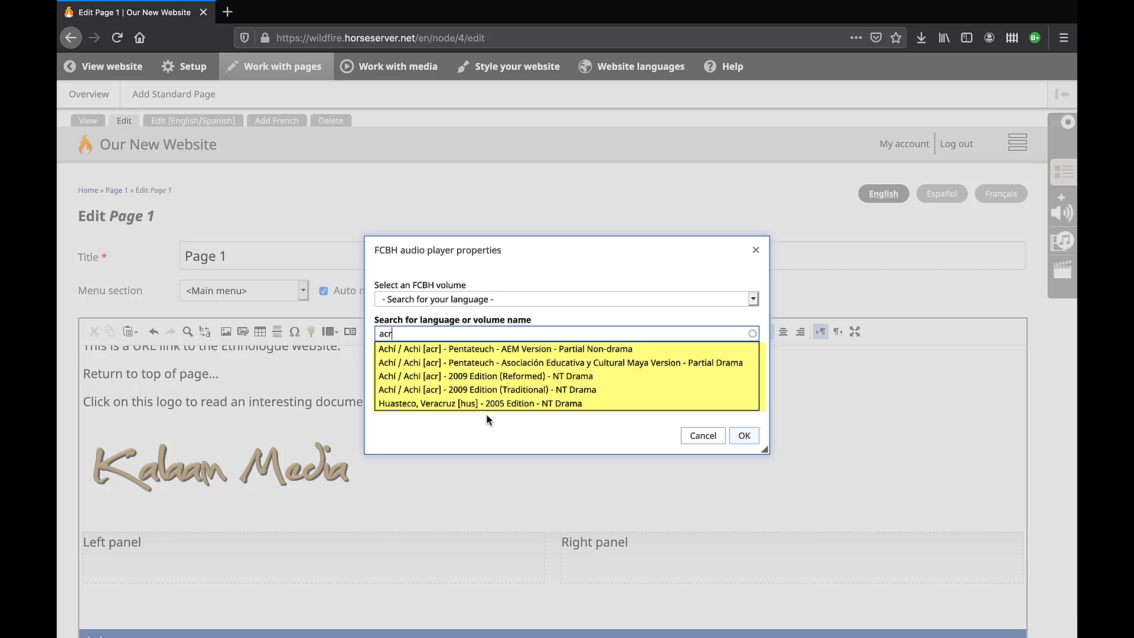
pyautogui.press('Down')
pyautogui.press('Down')
pyautogui.press('Down')
pyautogui.press('Down')
pyautogui.press('Up')
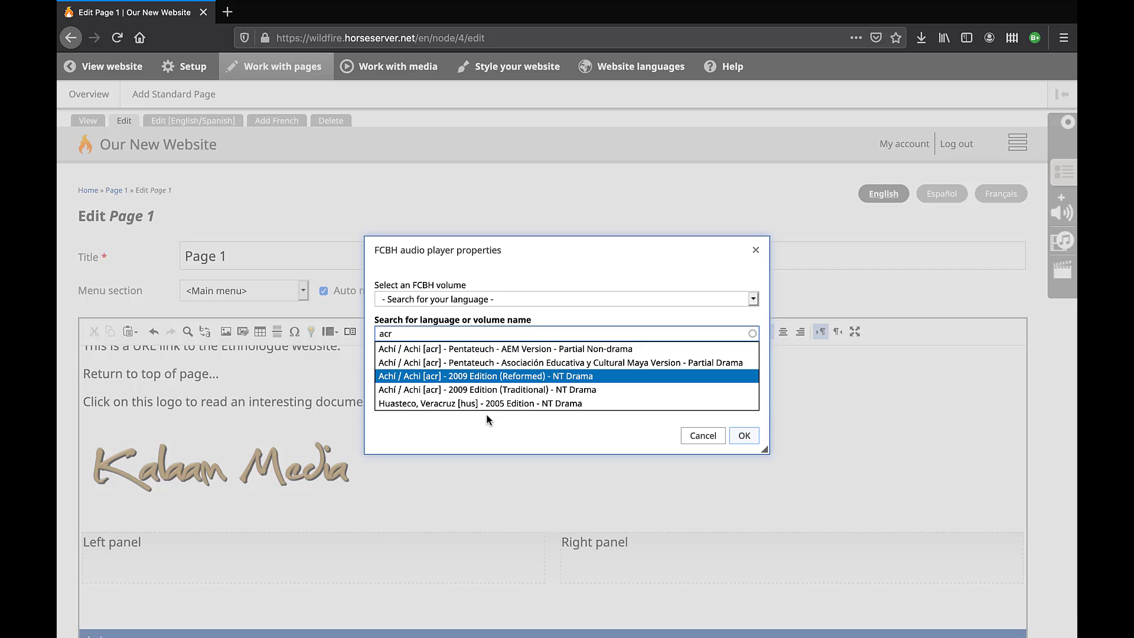
pyautogui.click(623, 376)
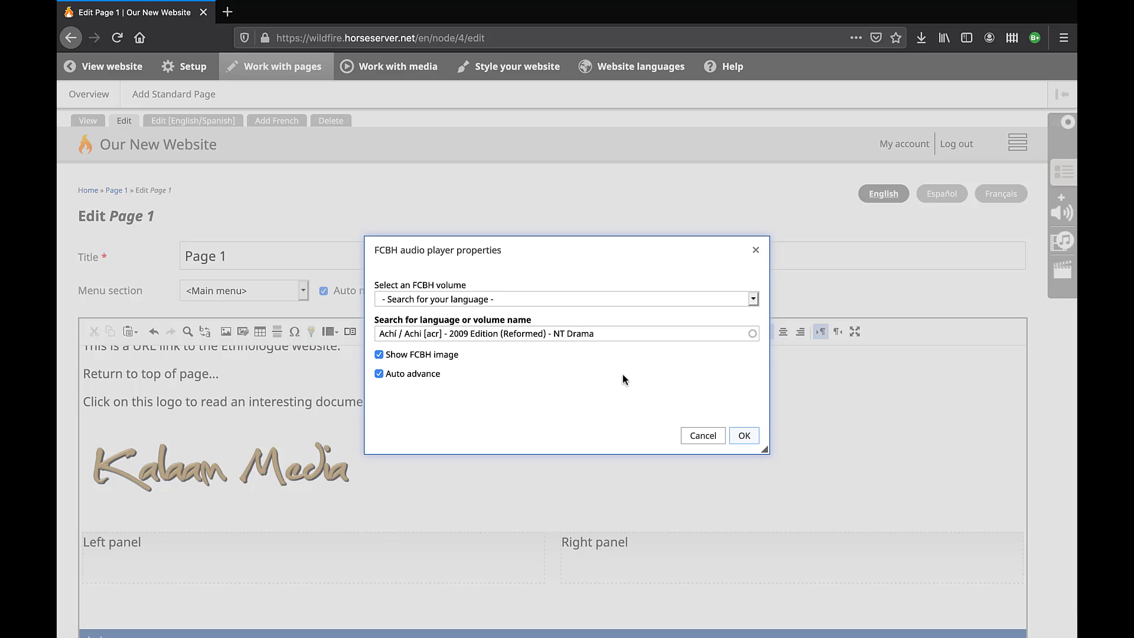
# Switch the player's volume back to 2010 Biblia de América - NT Drama.
pyautogui.click(753, 298)
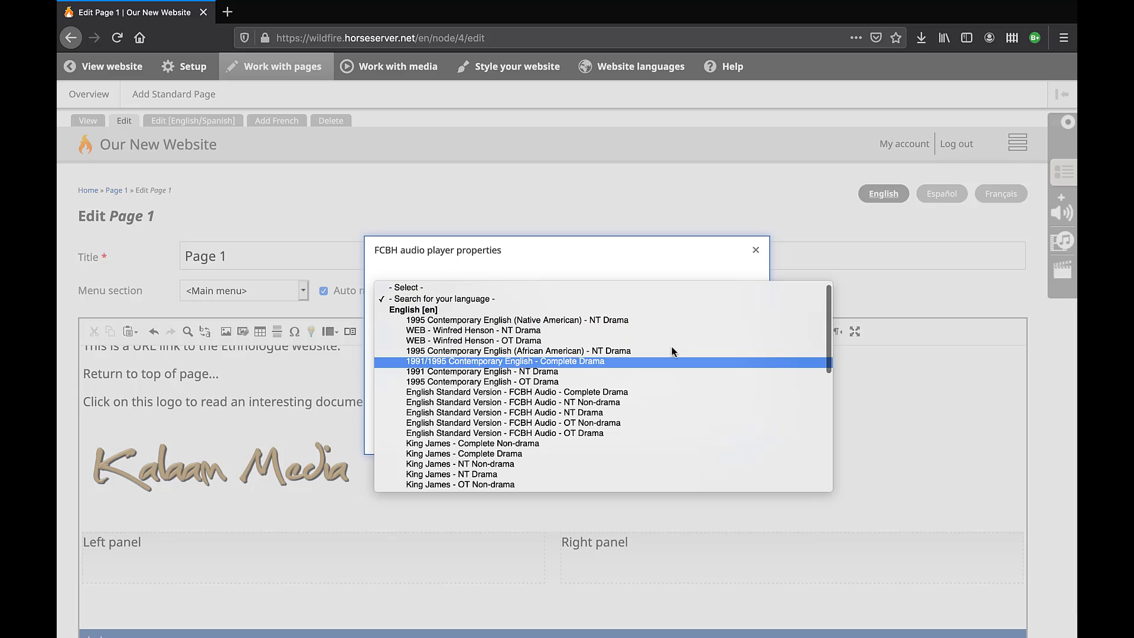
pyautogui.scroll(-10, 671, 350)
pyautogui.click(526, 329)
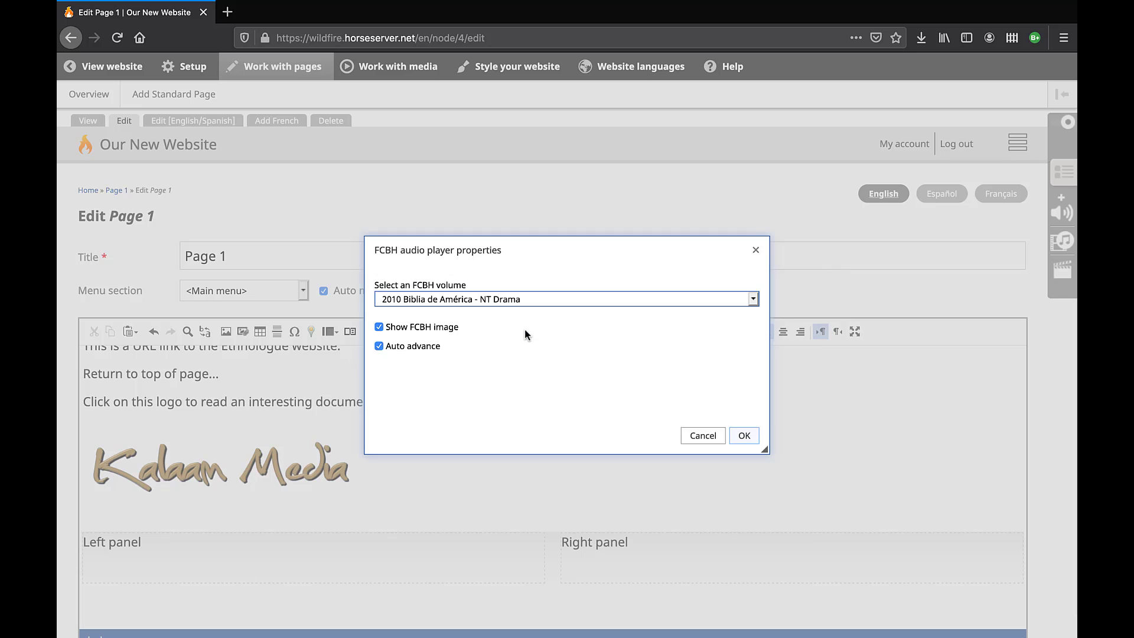
# Insert the Spanish NT Drama audio player into the page and save Page 1.
pyautogui.click(743, 437)
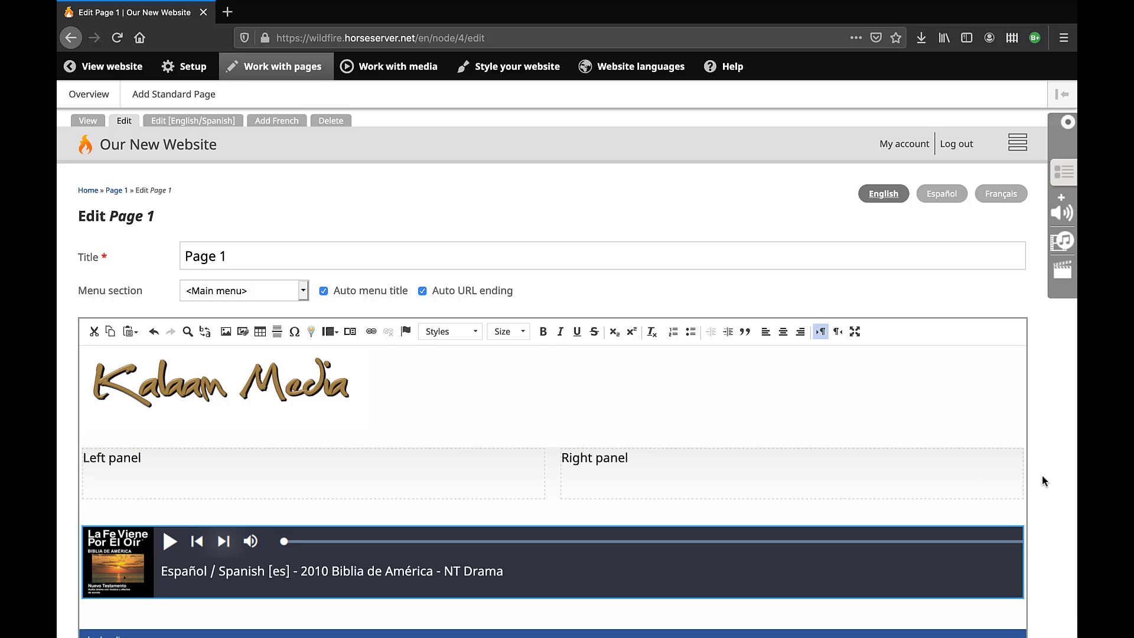
pyautogui.scroll(-4, 1043, 477)
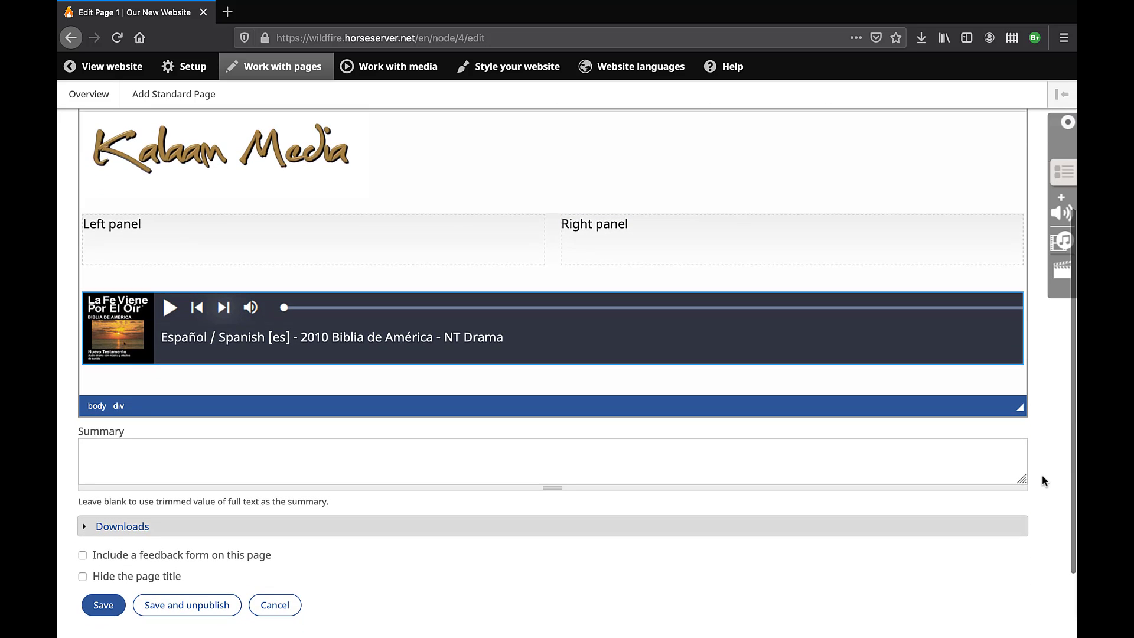
pyautogui.click(113, 602)
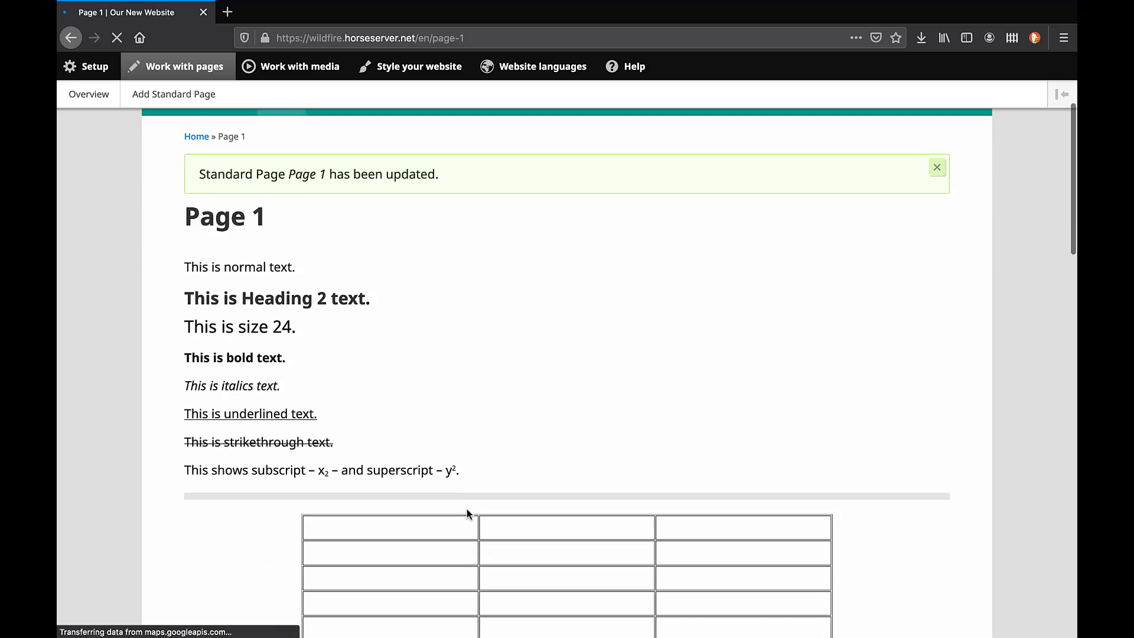
# Browse the published player's book list, expanding the Mark and Acts chapters, then close it.
pyautogui.scroll(-15, 466, 513)
pyautogui.scroll(-4, 467, 510)
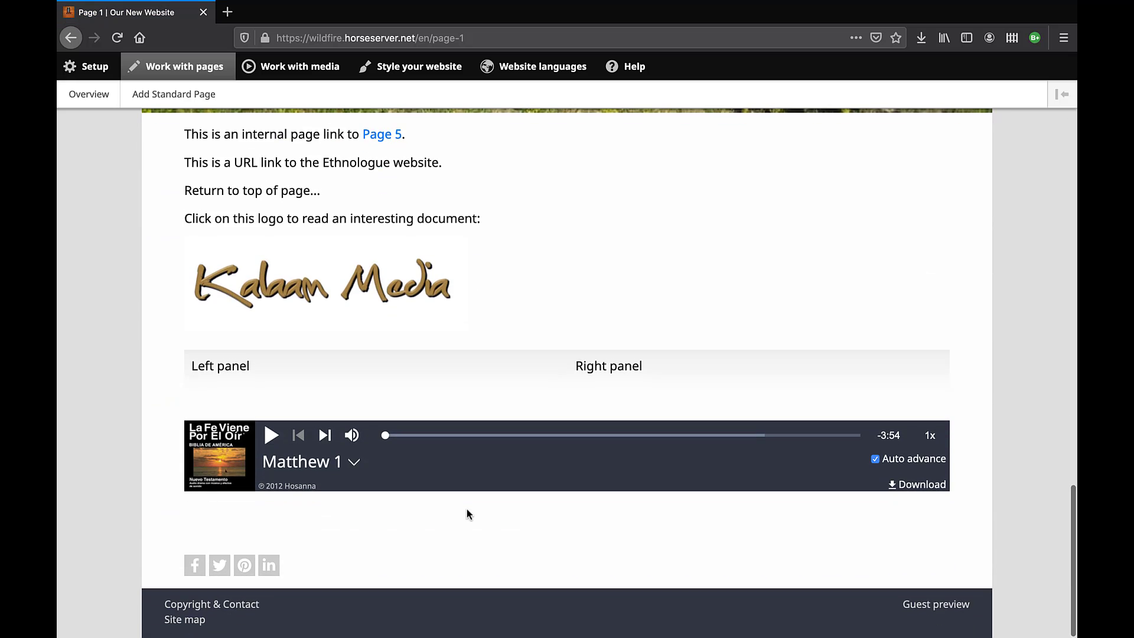
pyautogui.click(354, 464)
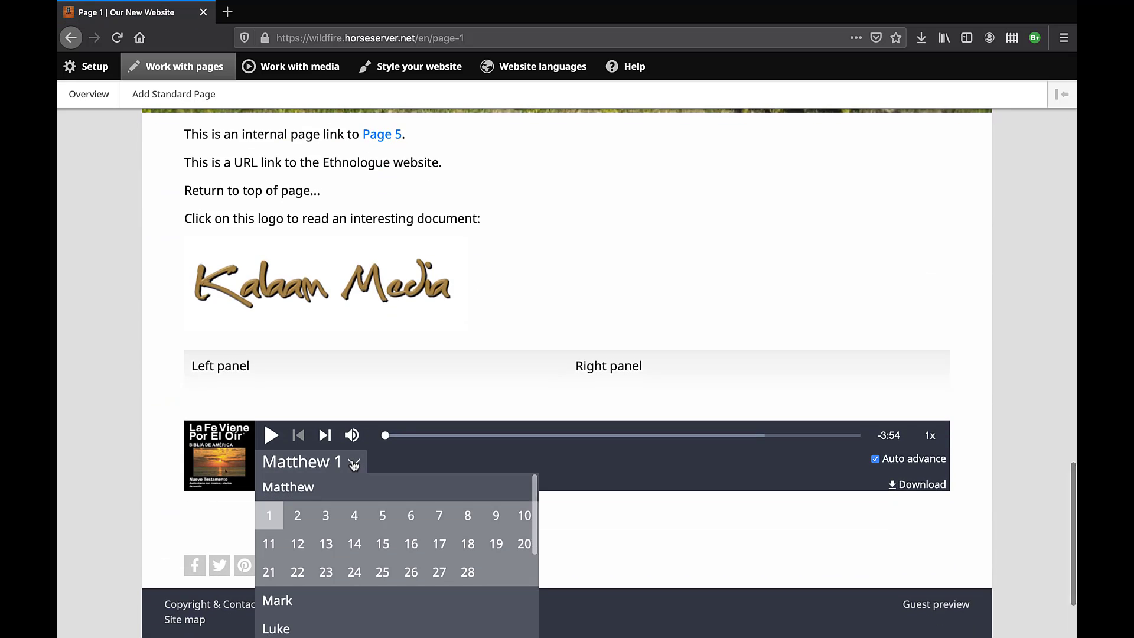
pyautogui.click(298, 601)
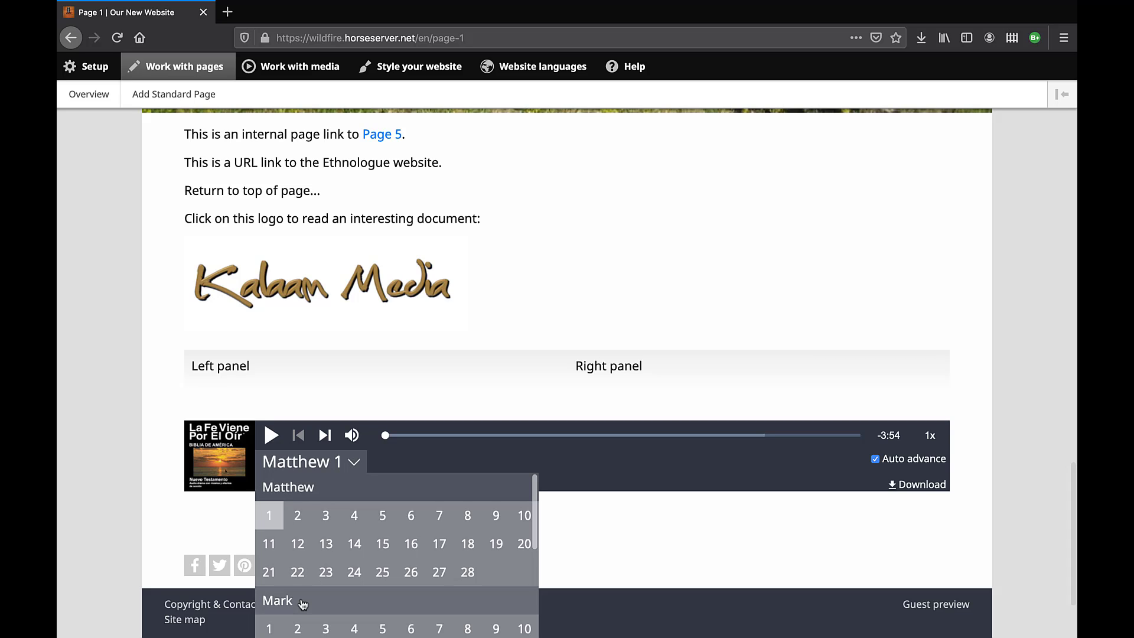
pyautogui.scroll(-1, 302, 602)
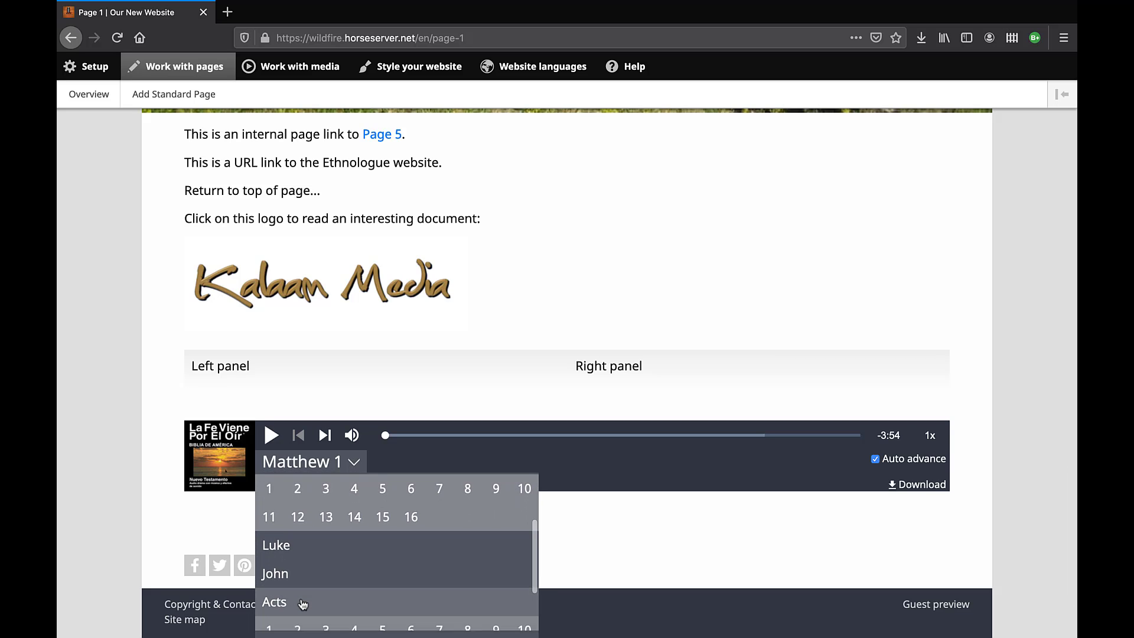
pyautogui.click(303, 601)
pyautogui.scroll(-1, 302, 602)
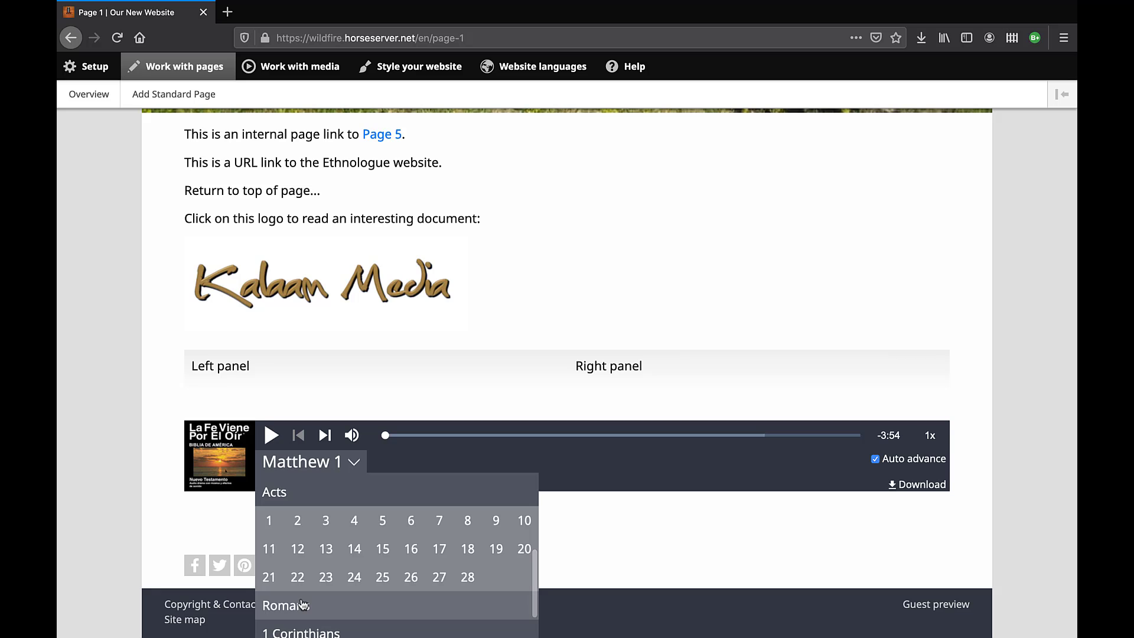
pyautogui.scroll(2, 303, 603)
pyautogui.scroll(2, 301, 602)
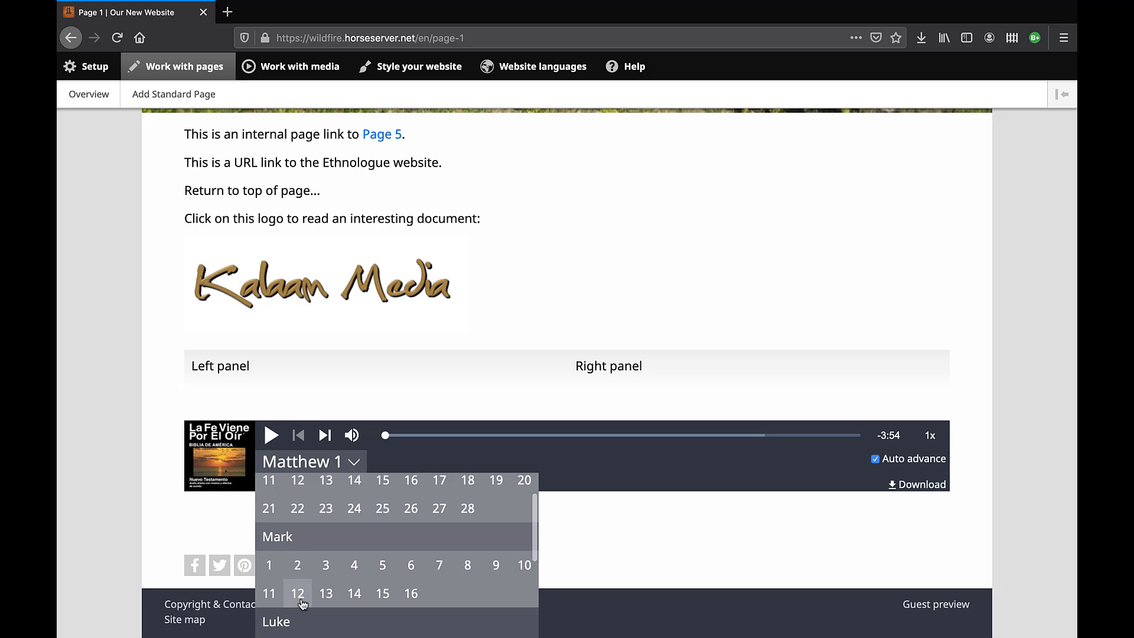
pyautogui.click(302, 466)
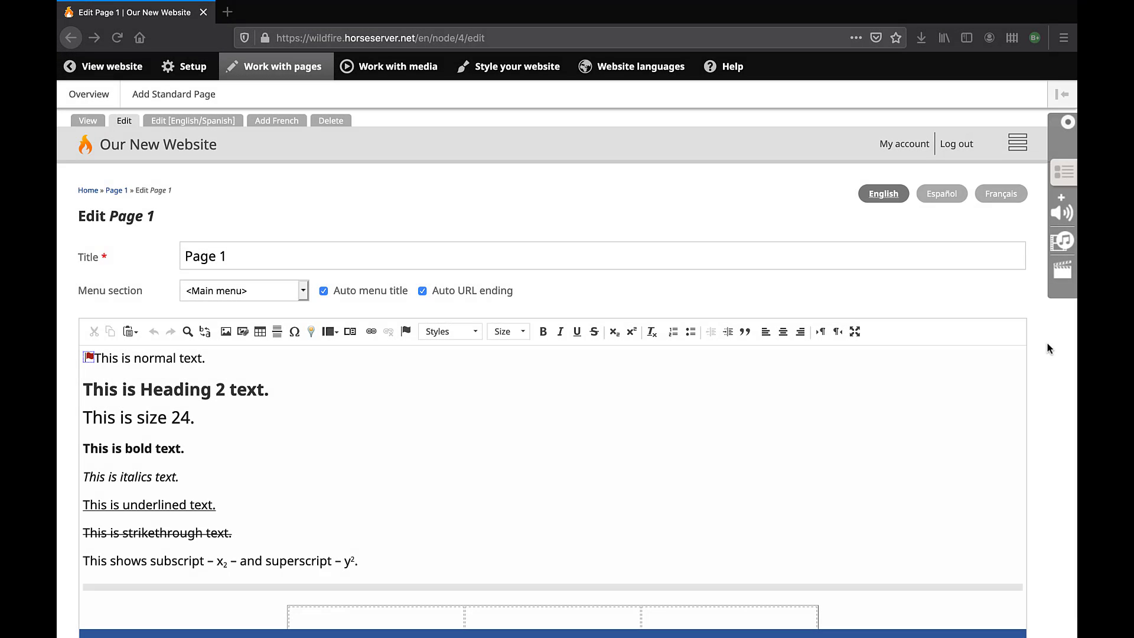
# Save Page 1 from the bottom of the Edit Page 1 form, leaving Summary blank.
pyautogui.scroll(-5, 1046, 348)
pyautogui.scroll(-4, 1047, 348)
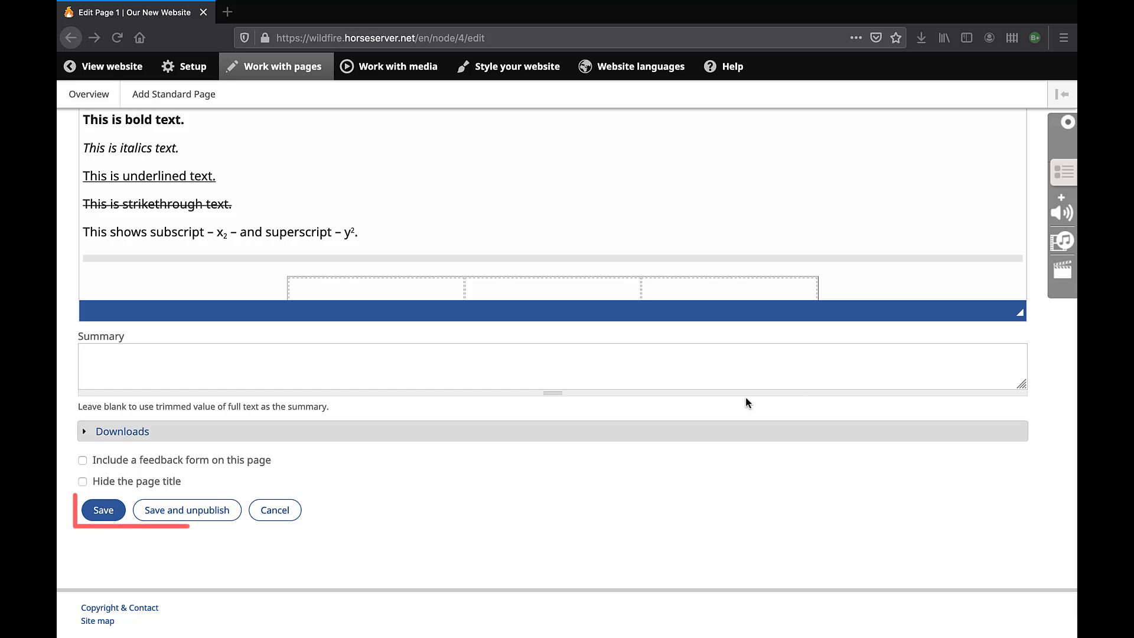
pyautogui.click(106, 512)
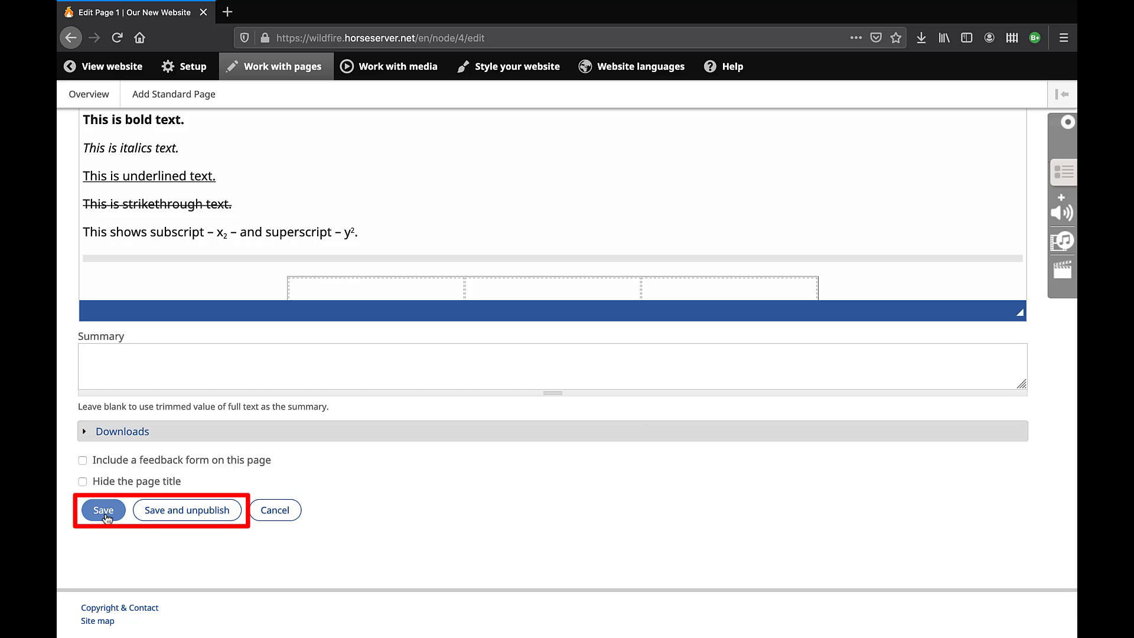